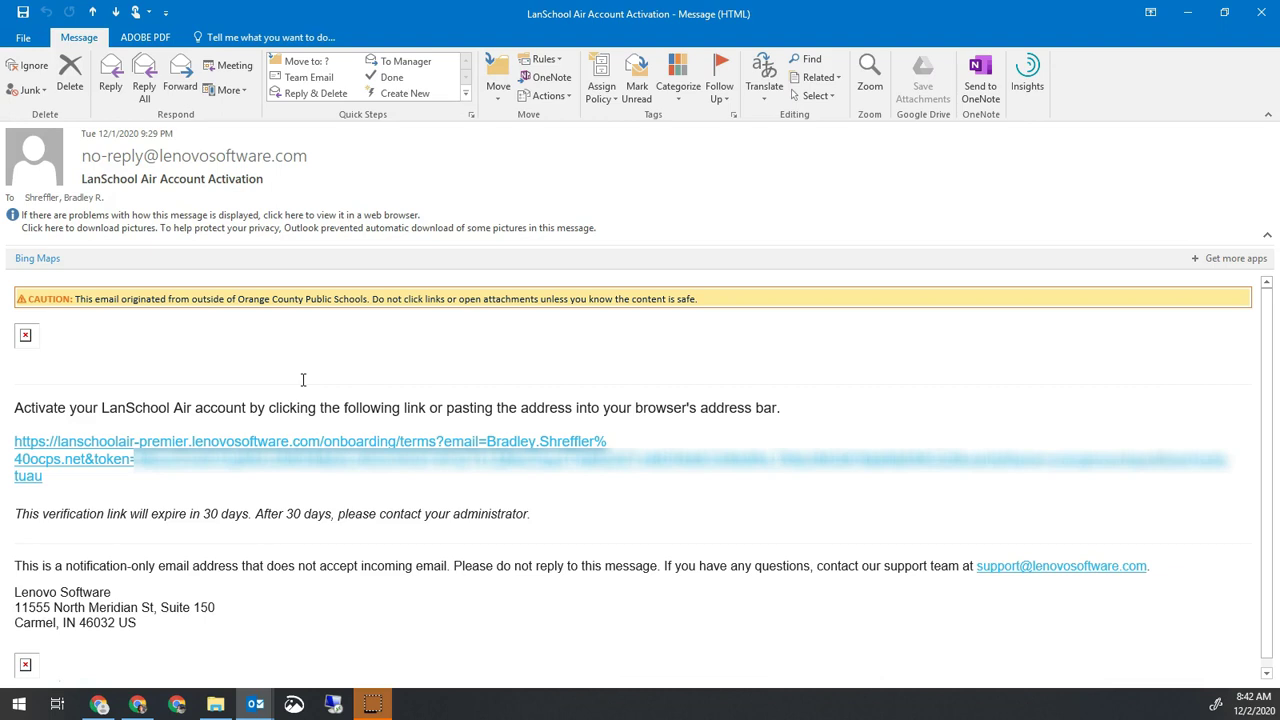
# Sign in to LanSchool Air with Google using the school account to reach My Classes.
pyautogui.click(312, 376)
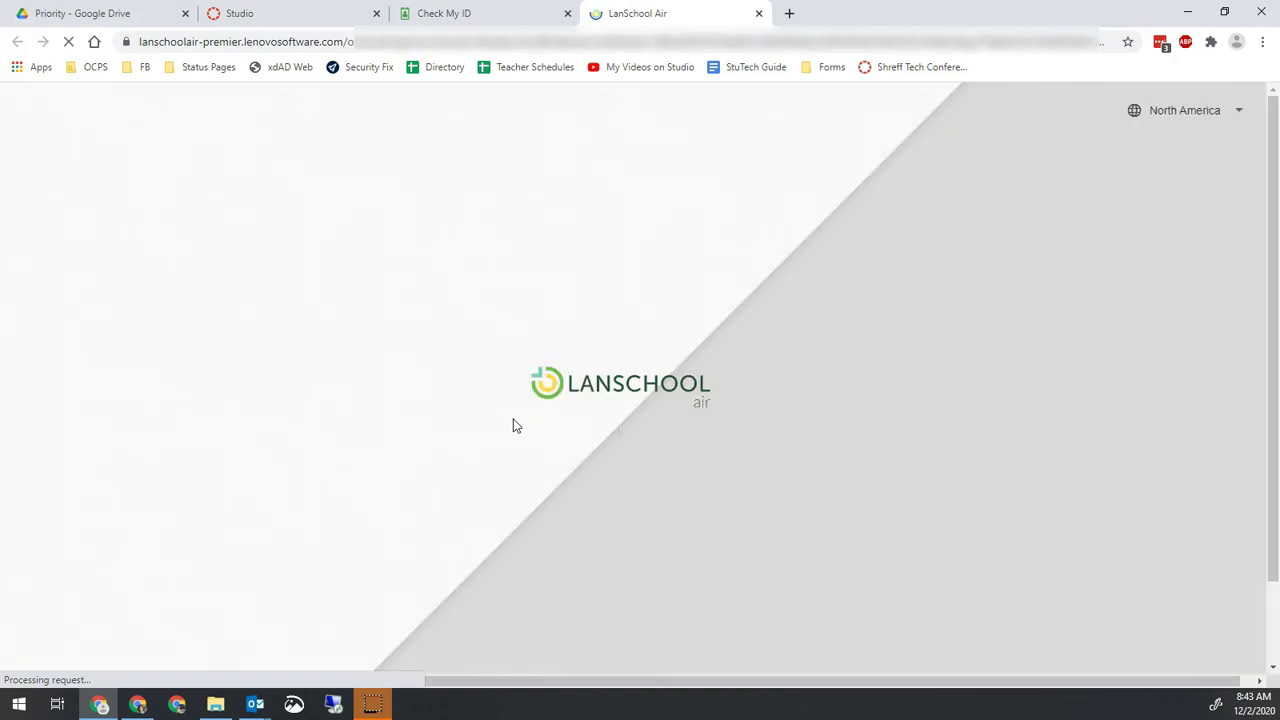
pyautogui.click(608, 549)
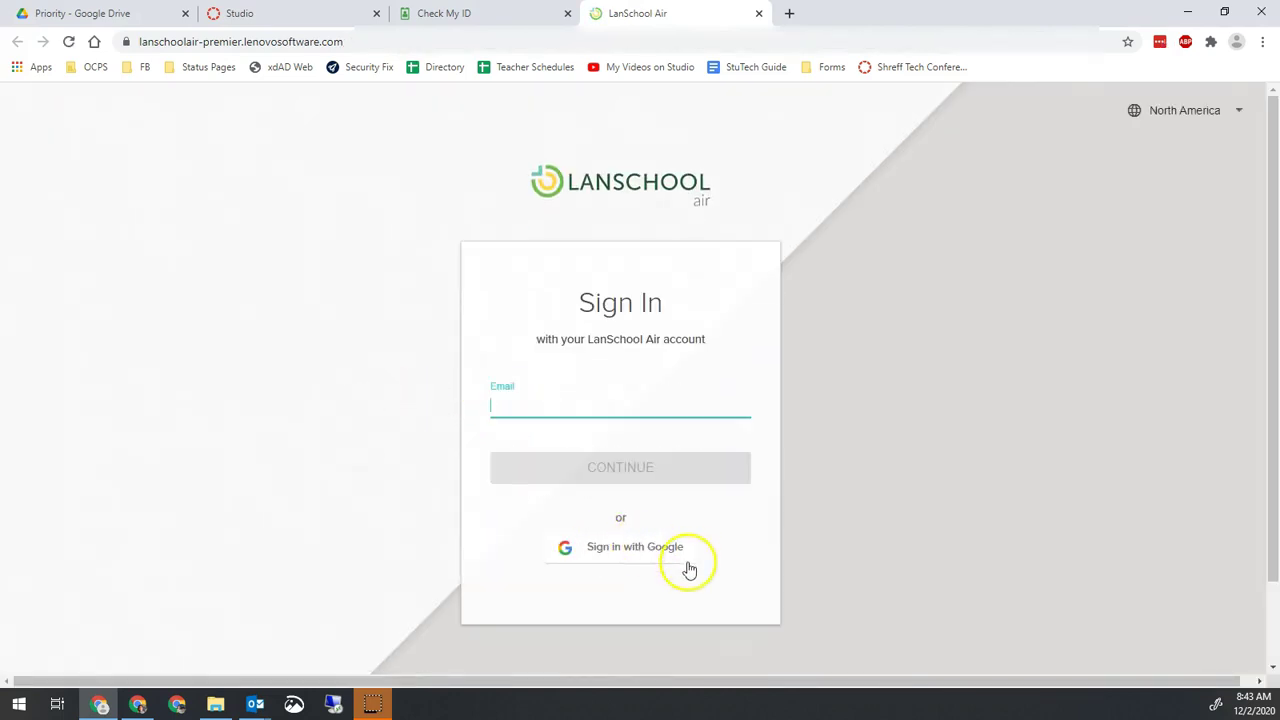
pyautogui.click(625, 561)
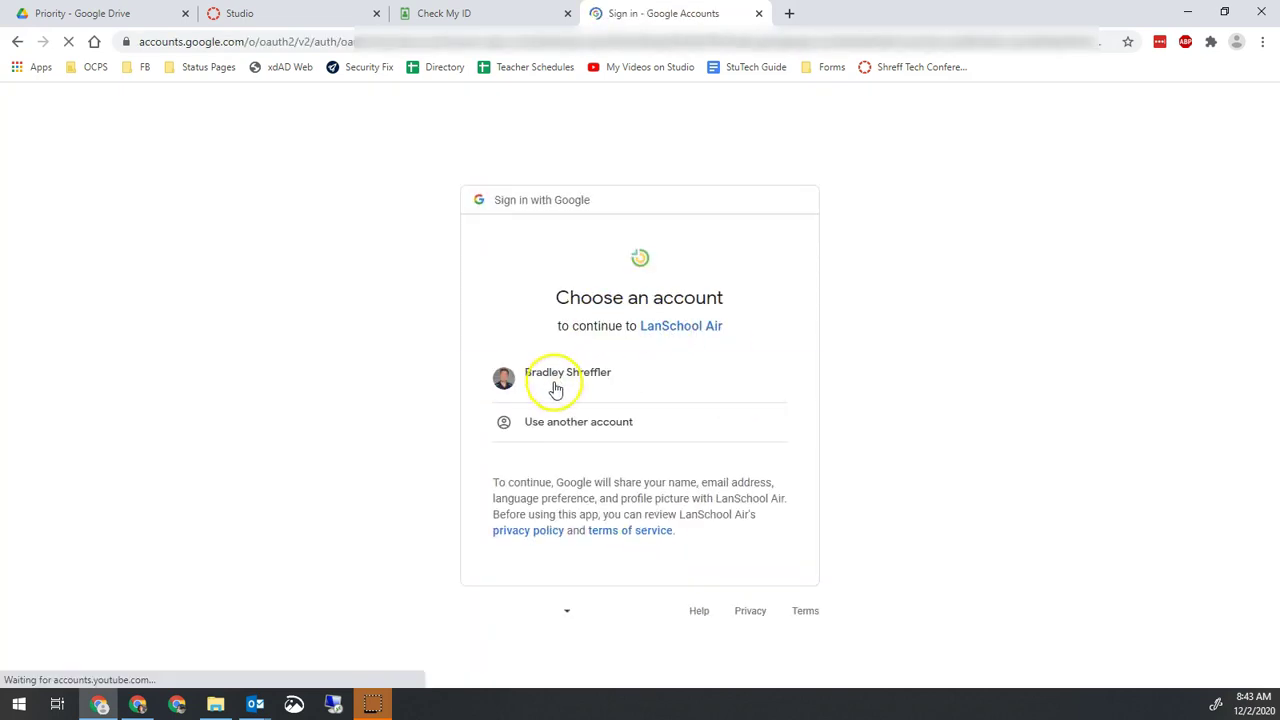
pyautogui.click(588, 382)
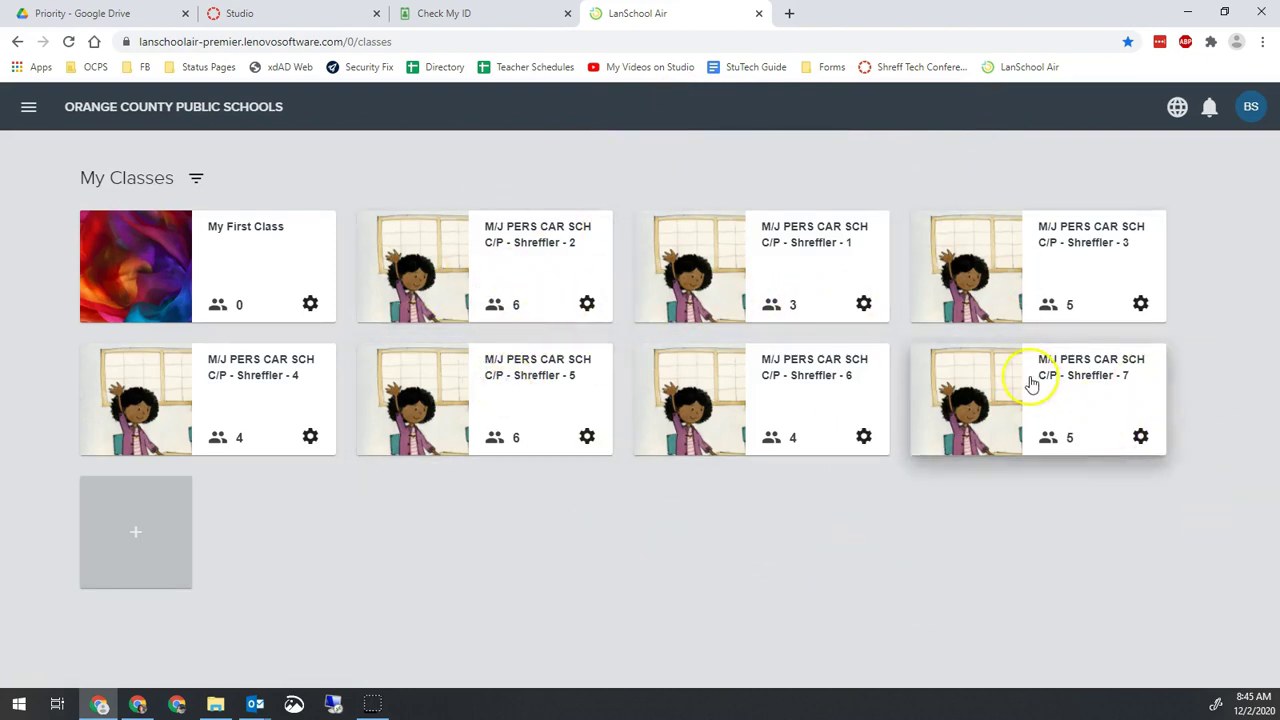
# Open the class ending in '- 7' and start it to show live student screens.
pyautogui.click(1094, 385)
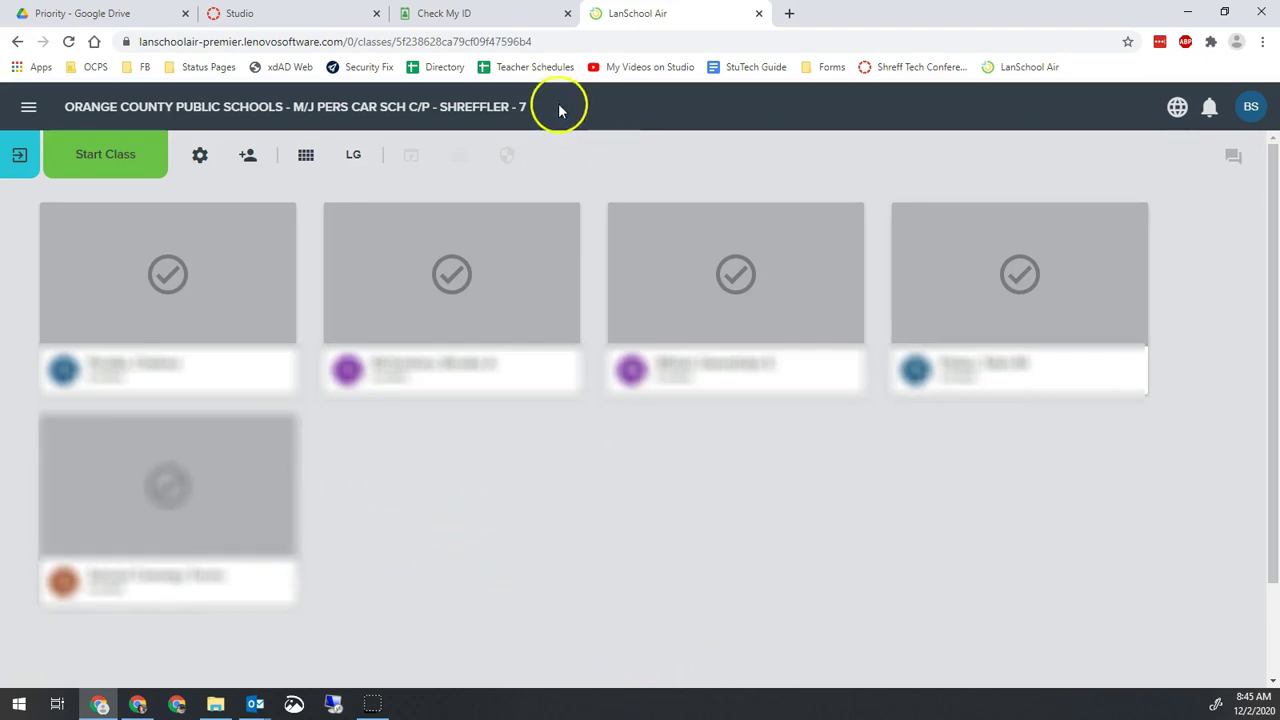
pyautogui.click(103, 156)
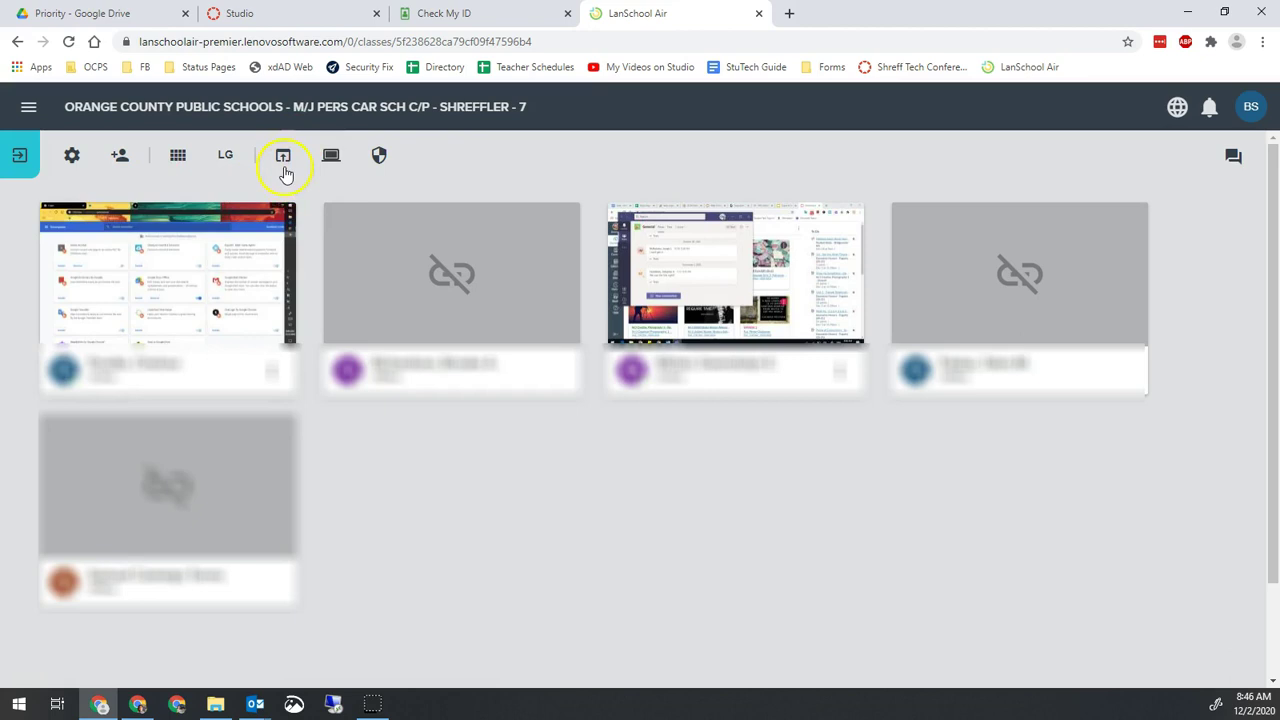
pyautogui.click(283, 158)
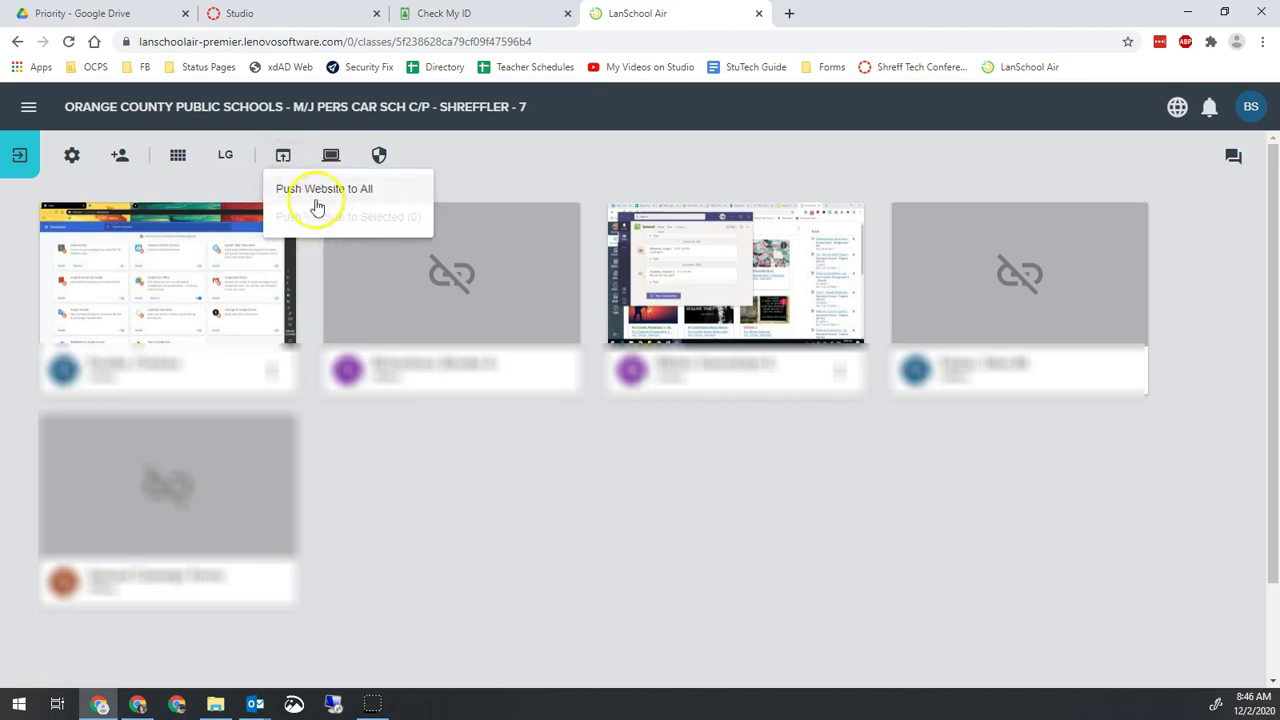
pyautogui.click(457, 152)
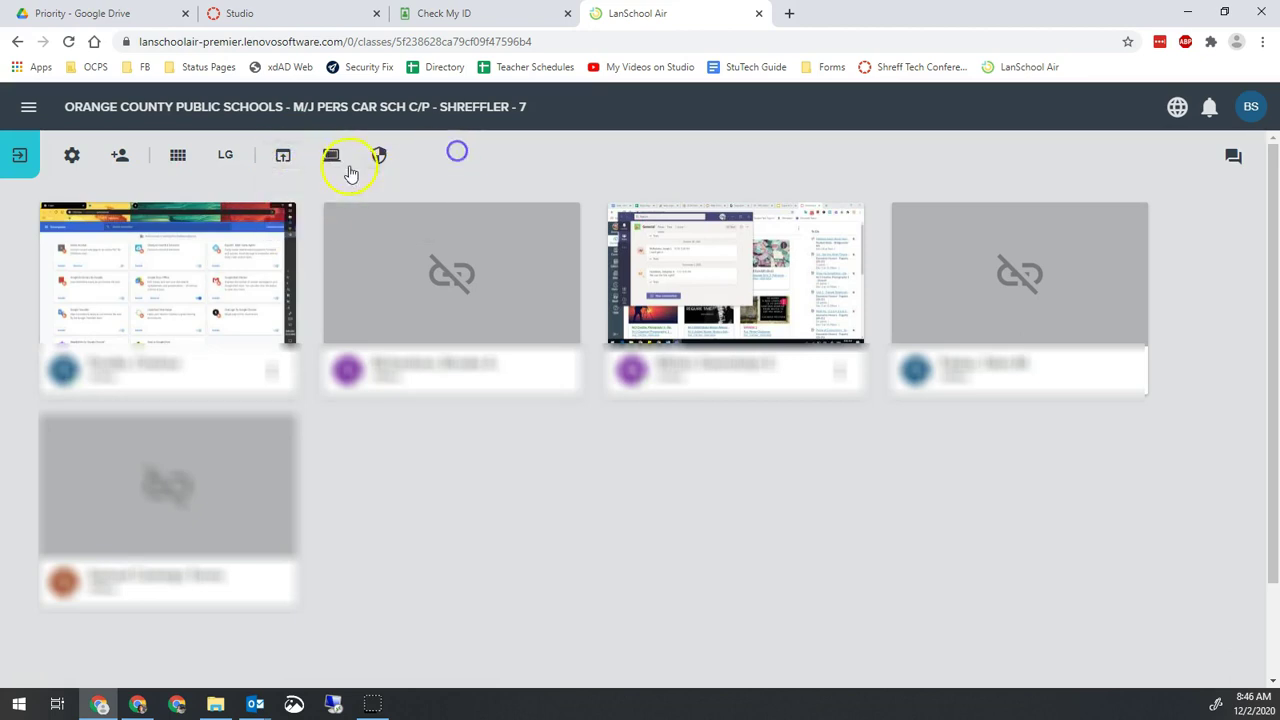
pyautogui.click(331, 157)
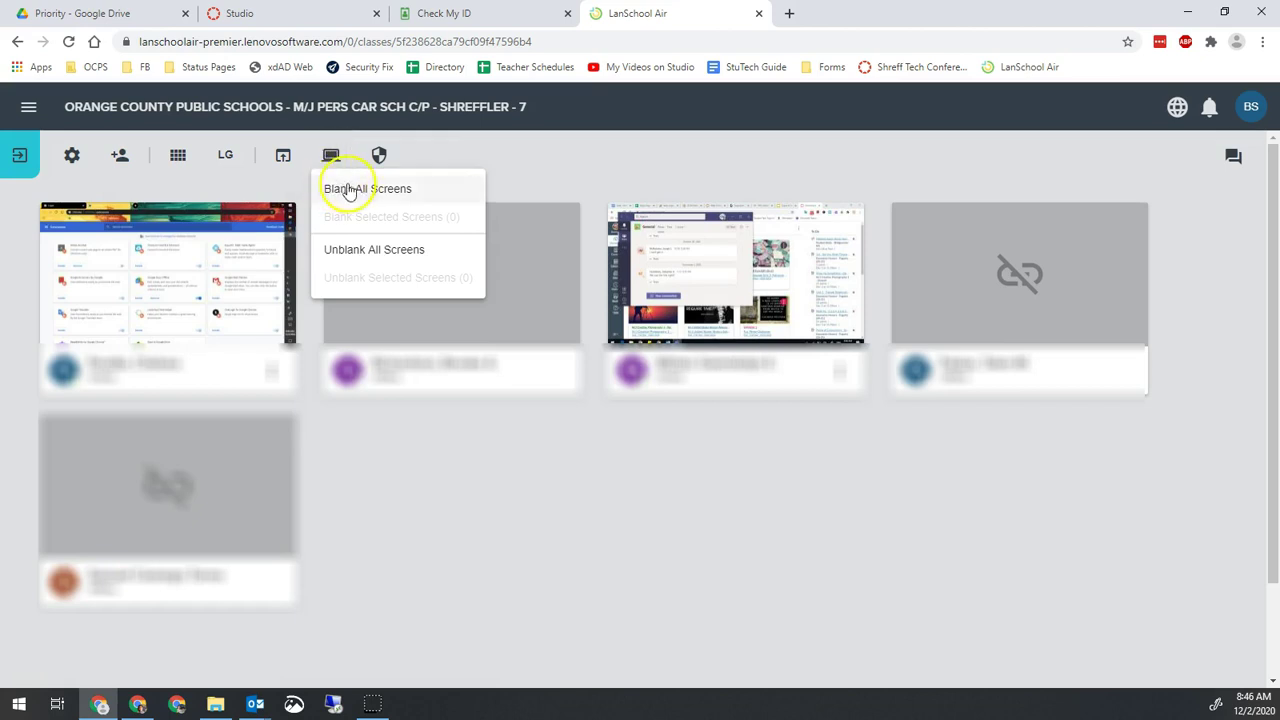
pyautogui.click(555, 158)
pyautogui.click(77, 235)
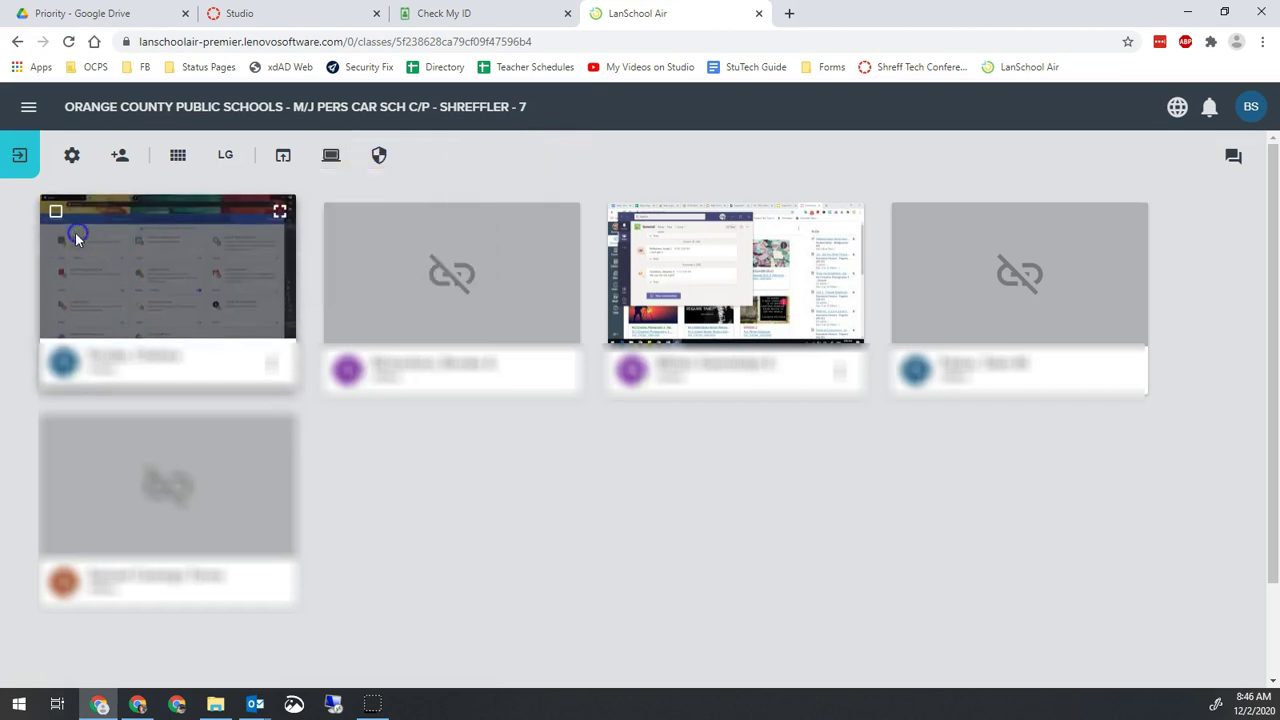
pyautogui.click(57, 214)
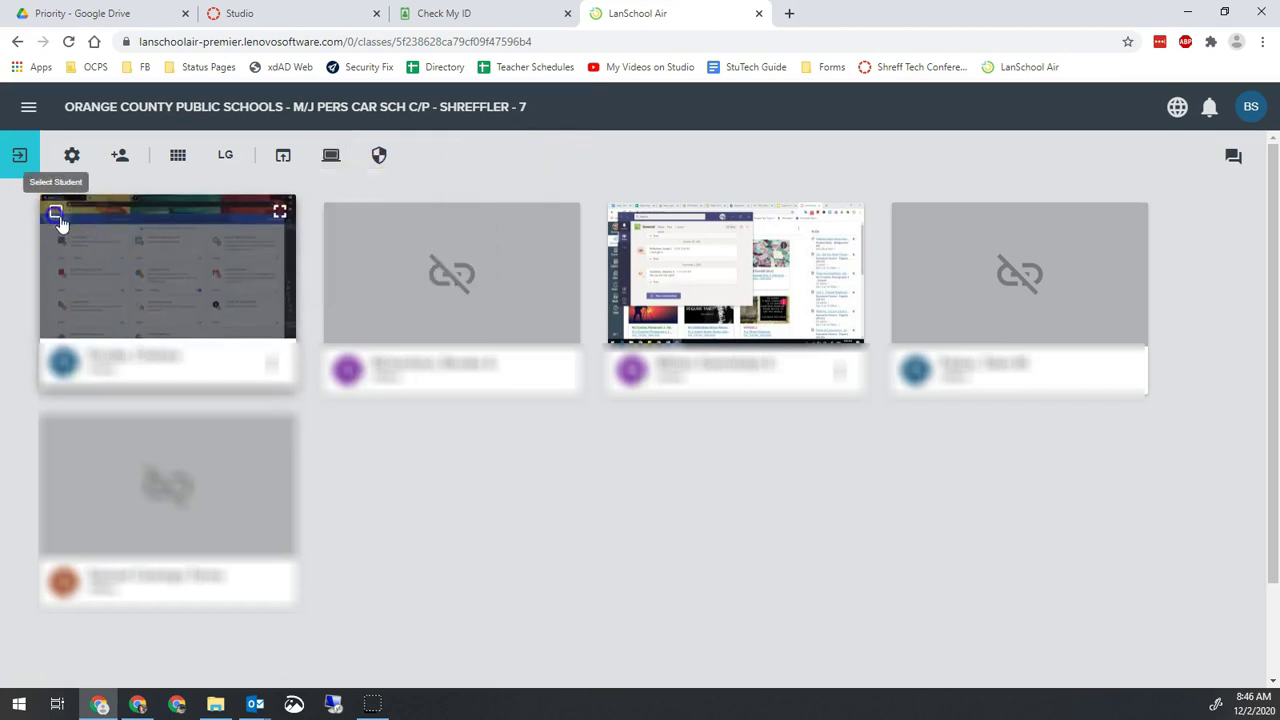
pyautogui.click(622, 215)
pyautogui.click(331, 155)
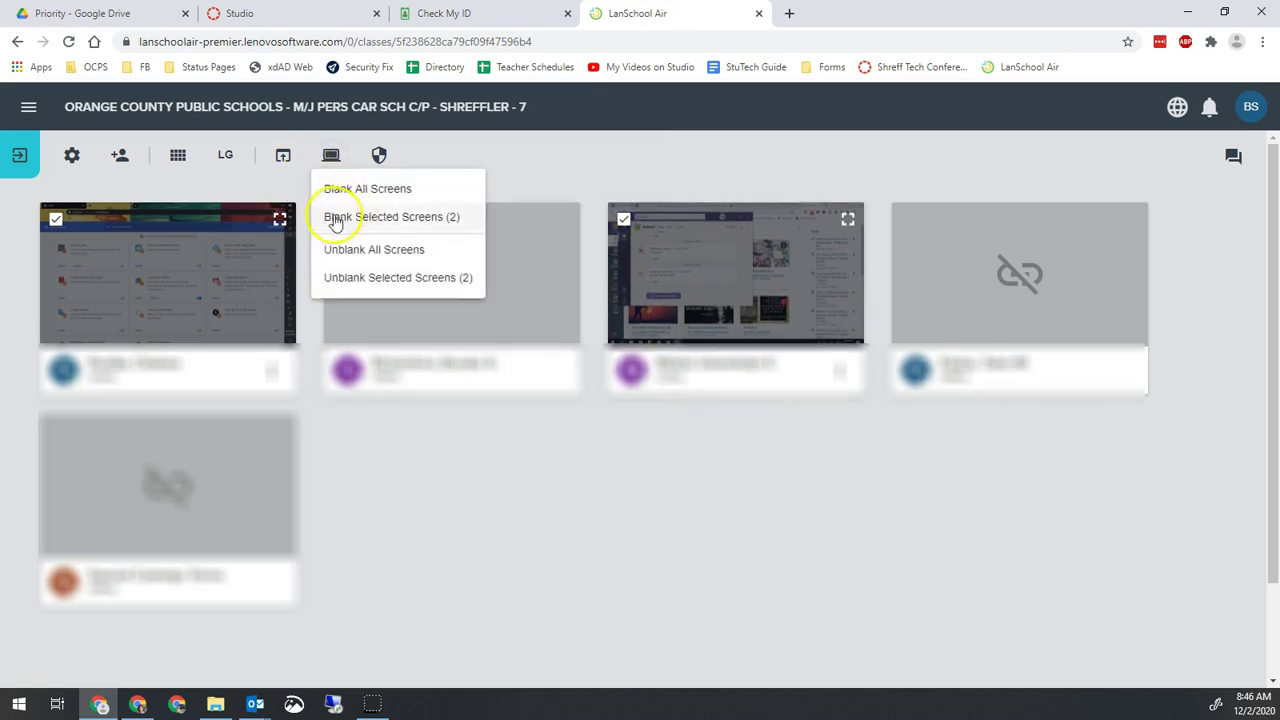
pyautogui.click(568, 172)
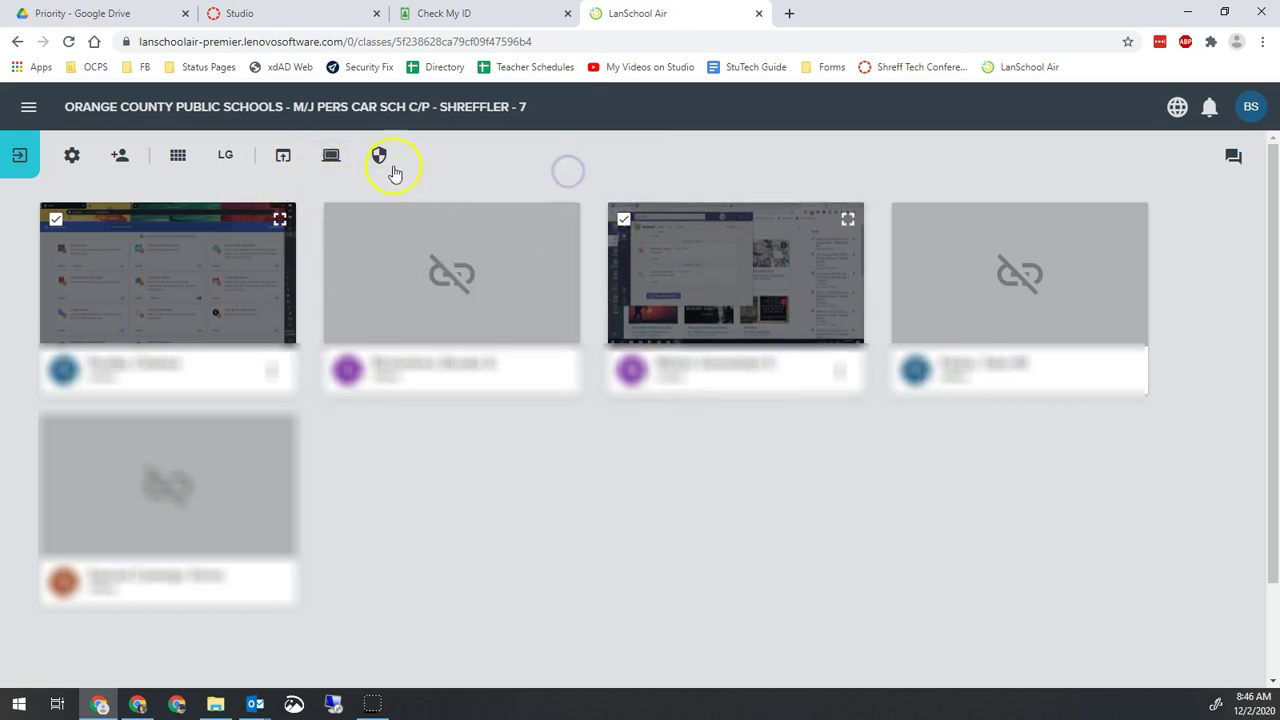
pyautogui.click(55, 212)
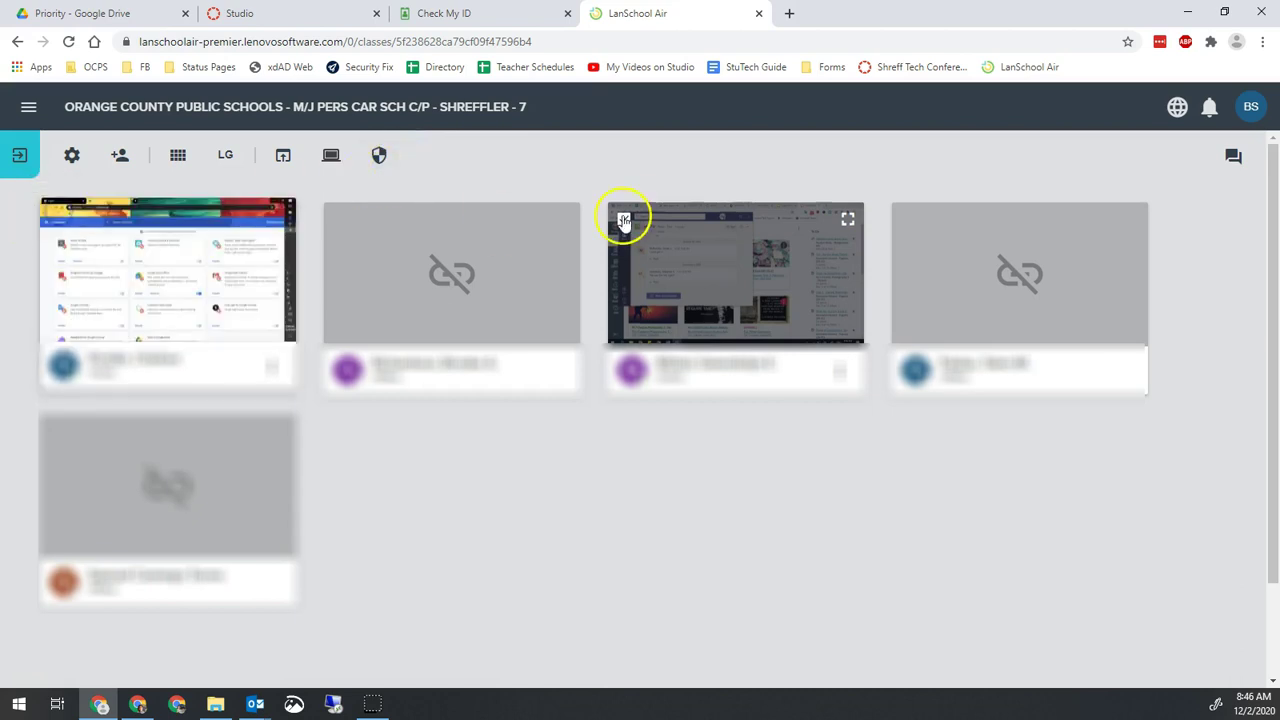
pyautogui.click(623, 218)
pyautogui.click(488, 537)
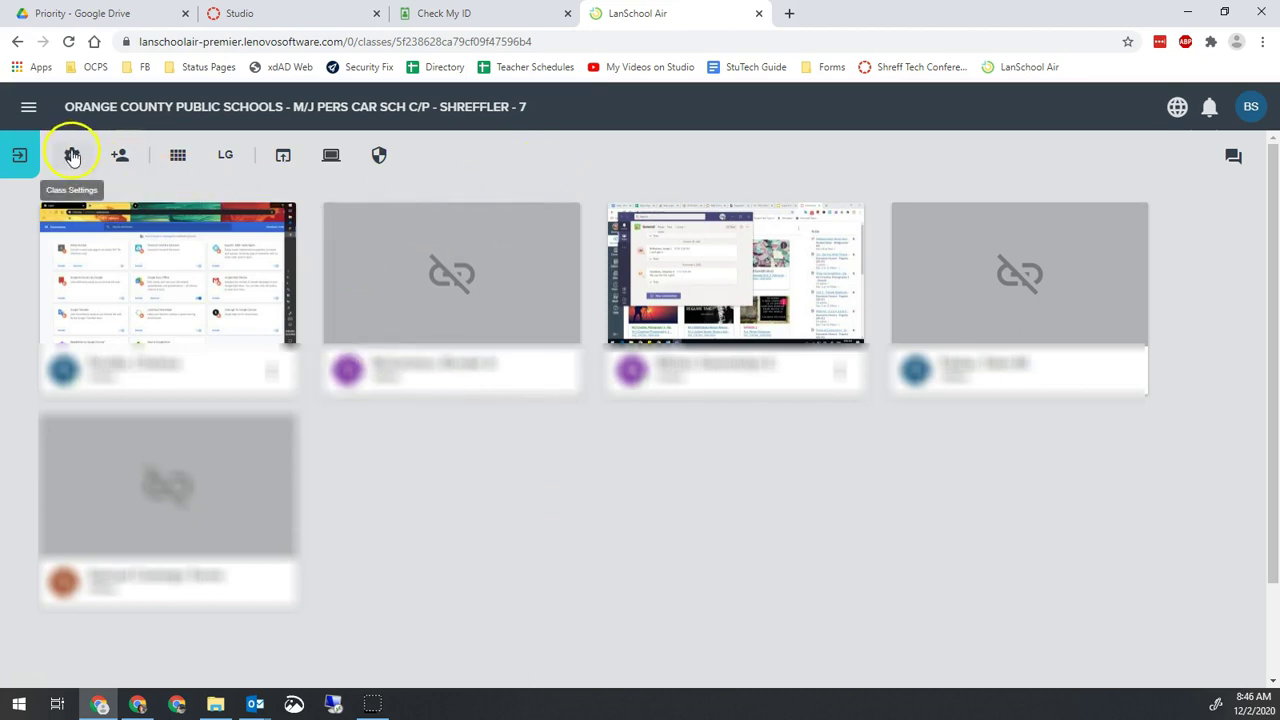
# Open the class settings and browse the available banner images.
pyautogui.click(72, 155)
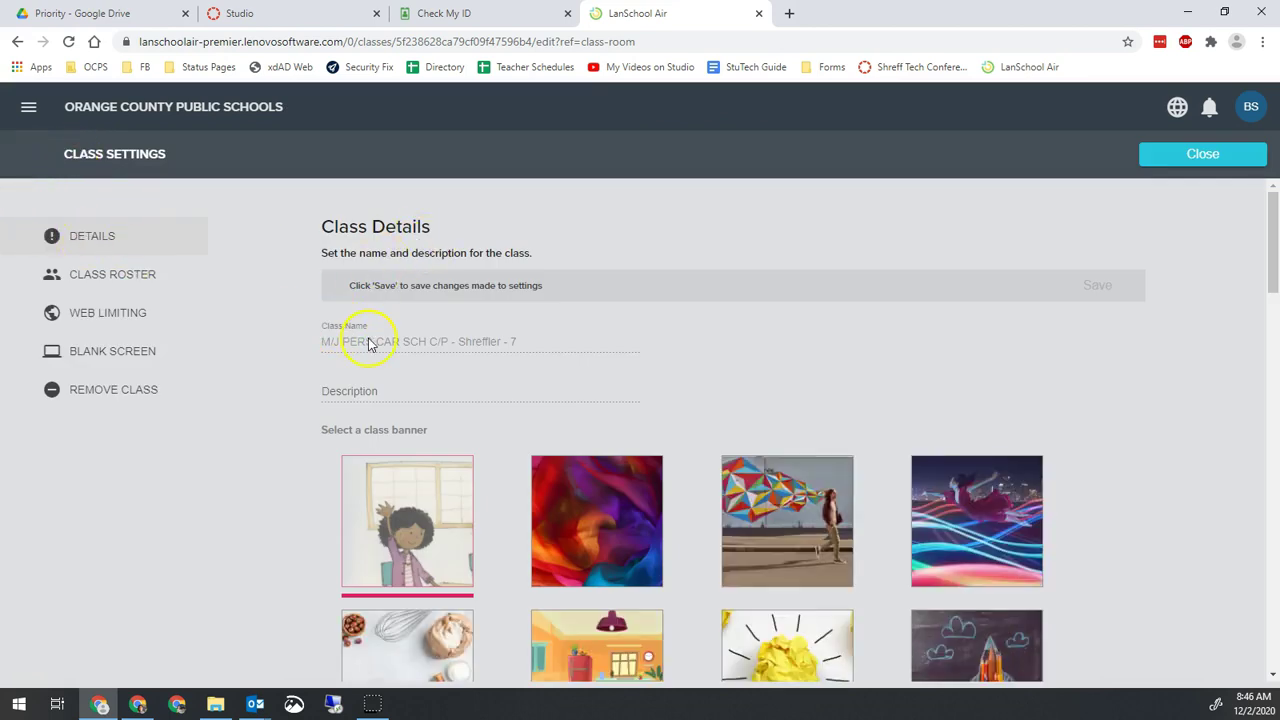
pyautogui.scroll(-2, 390, 300)
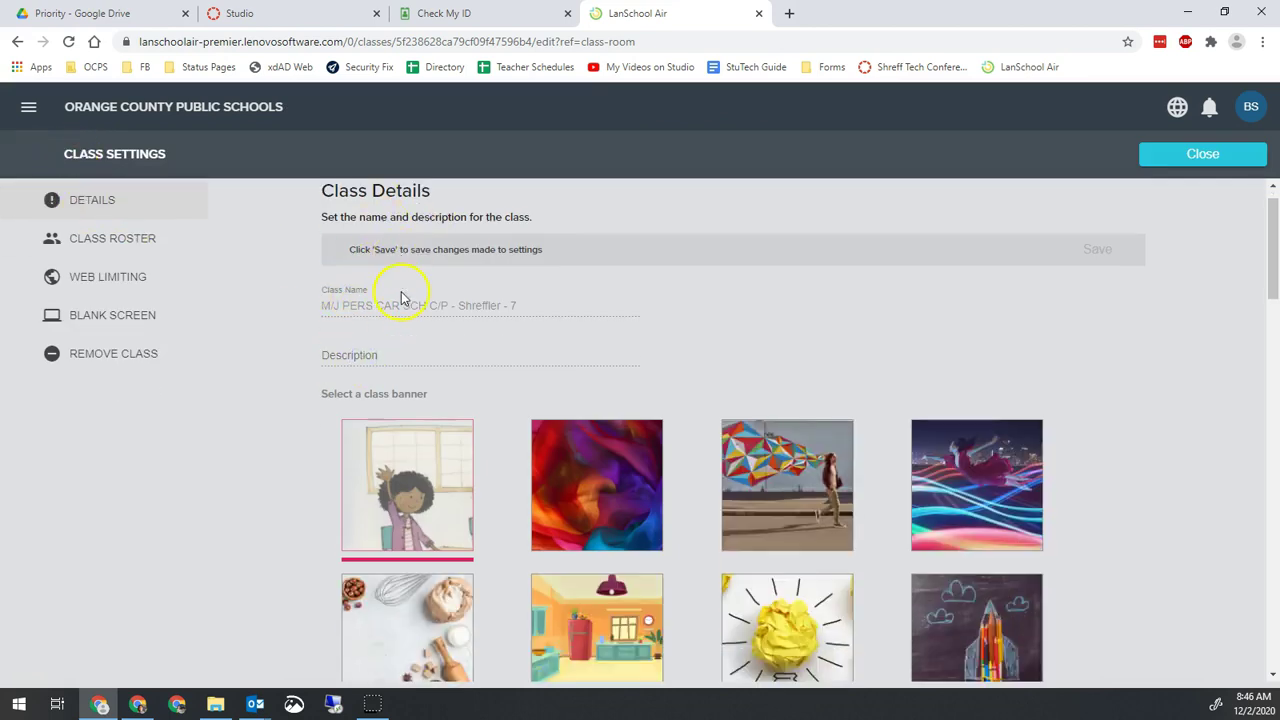
pyautogui.scroll(2, 397, 427)
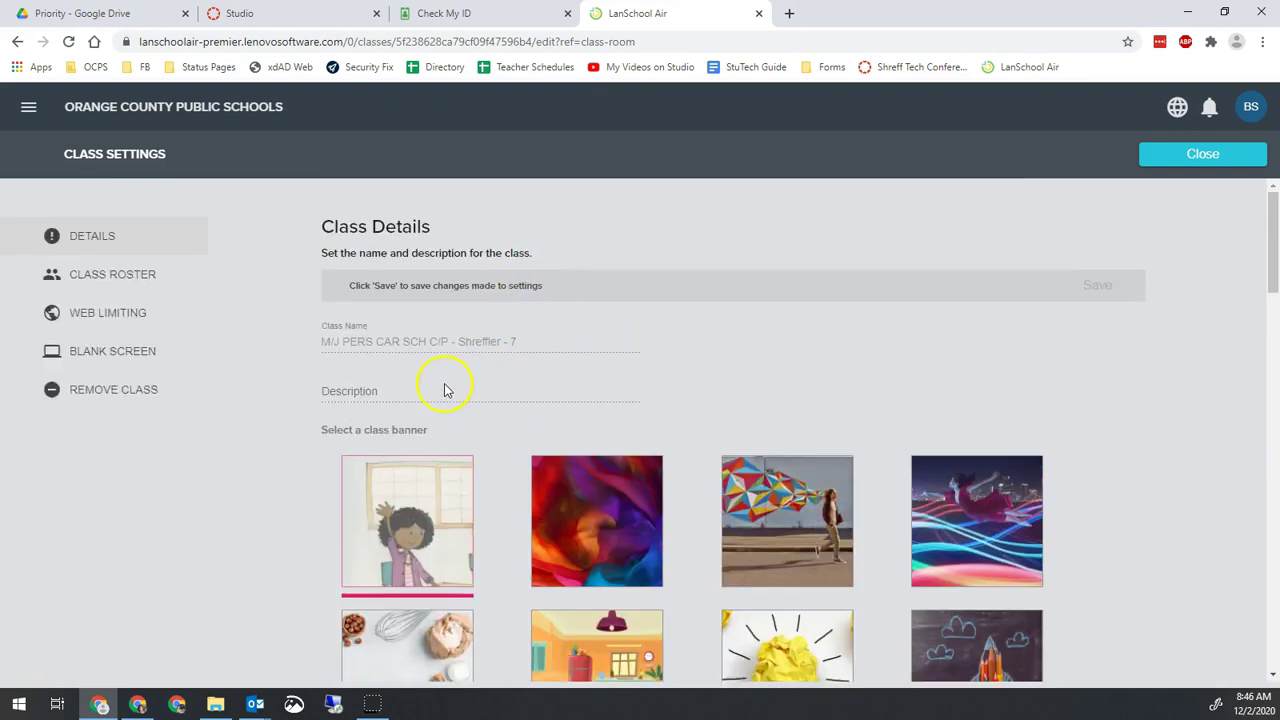
pyautogui.scroll(-2, 560, 375)
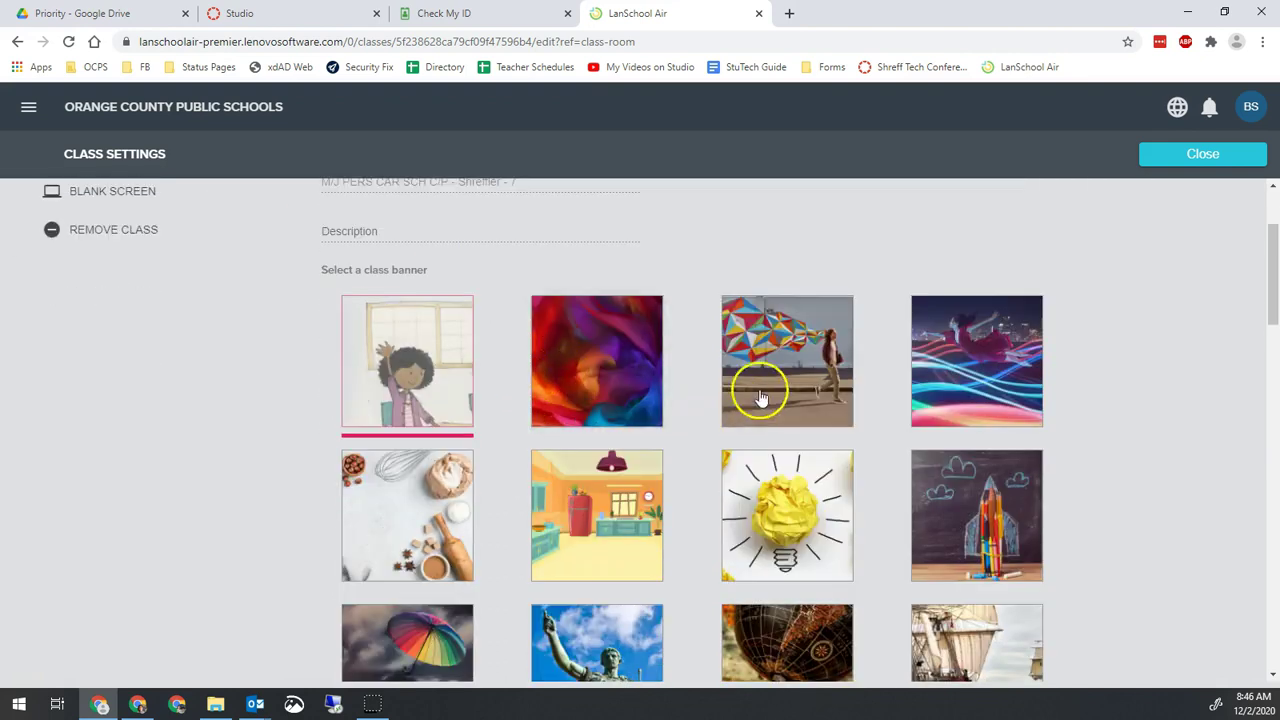
pyautogui.scroll(-3, 750, 372)
pyautogui.scroll(2, 543, 366)
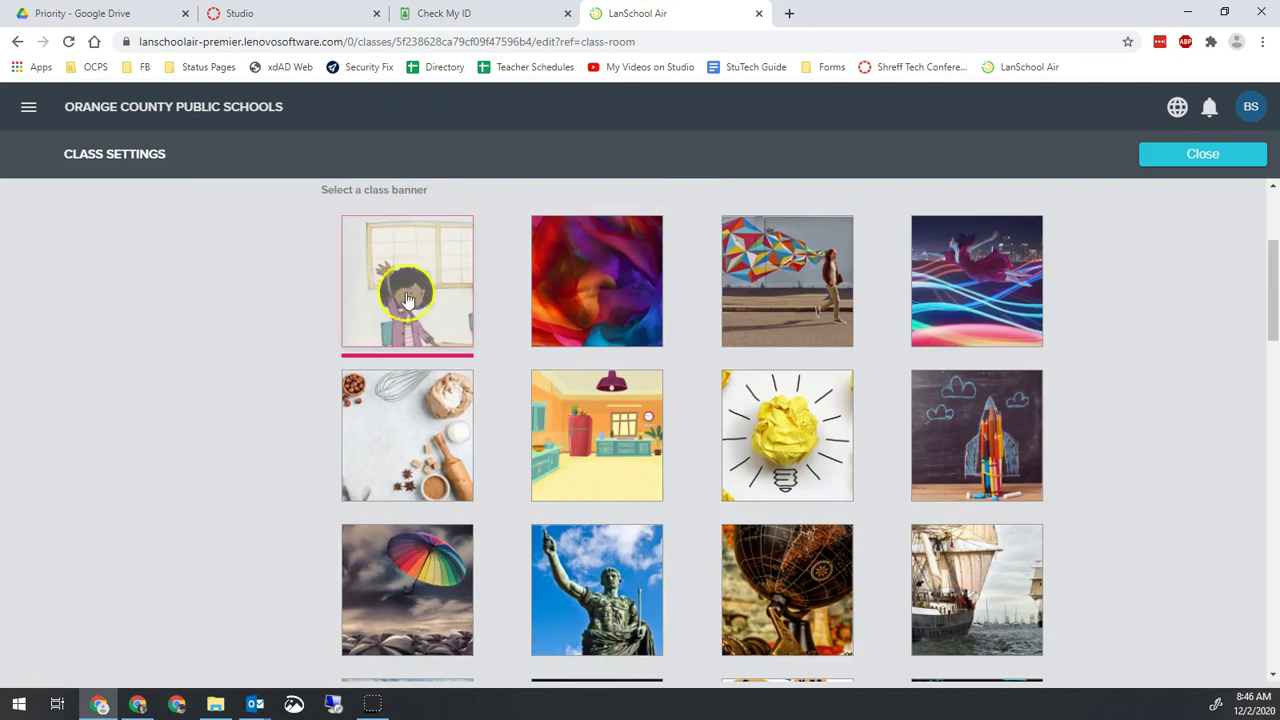
pyautogui.scroll(-2, 588, 388)
pyautogui.scroll(-3, 588, 388)
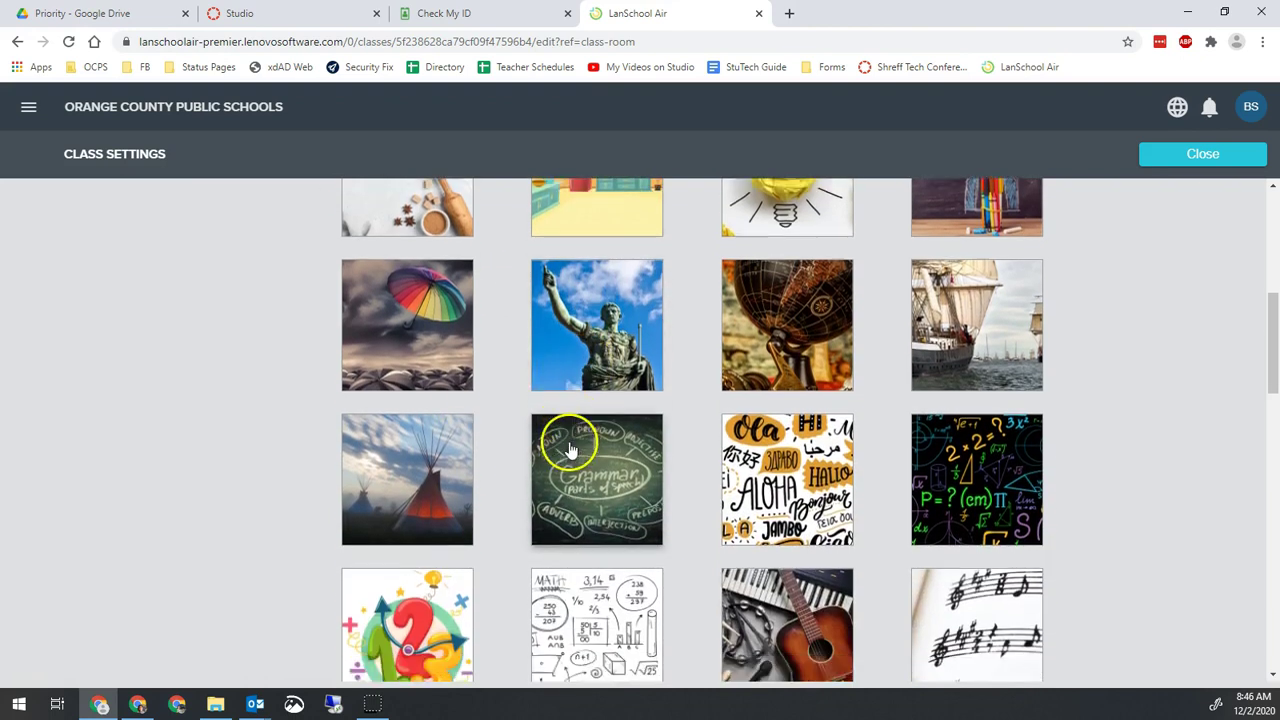
pyautogui.scroll(-1, 550, 402)
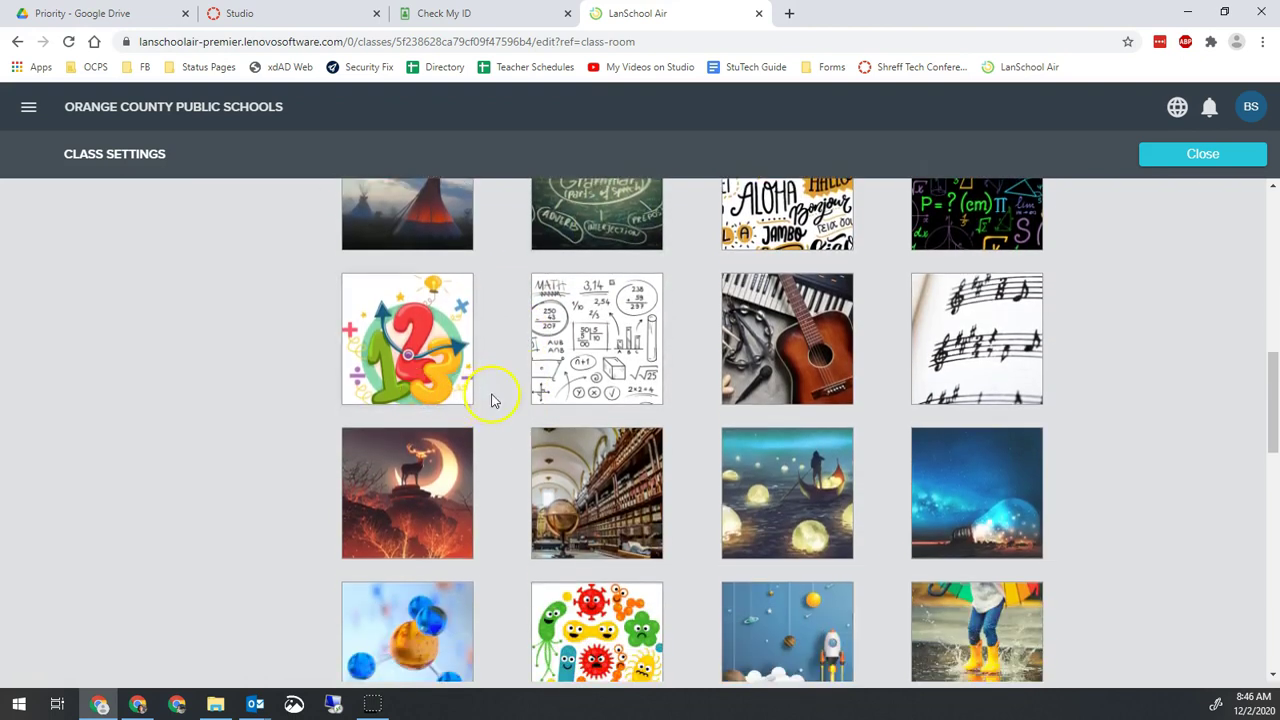
pyautogui.scroll(3, 503, 388)
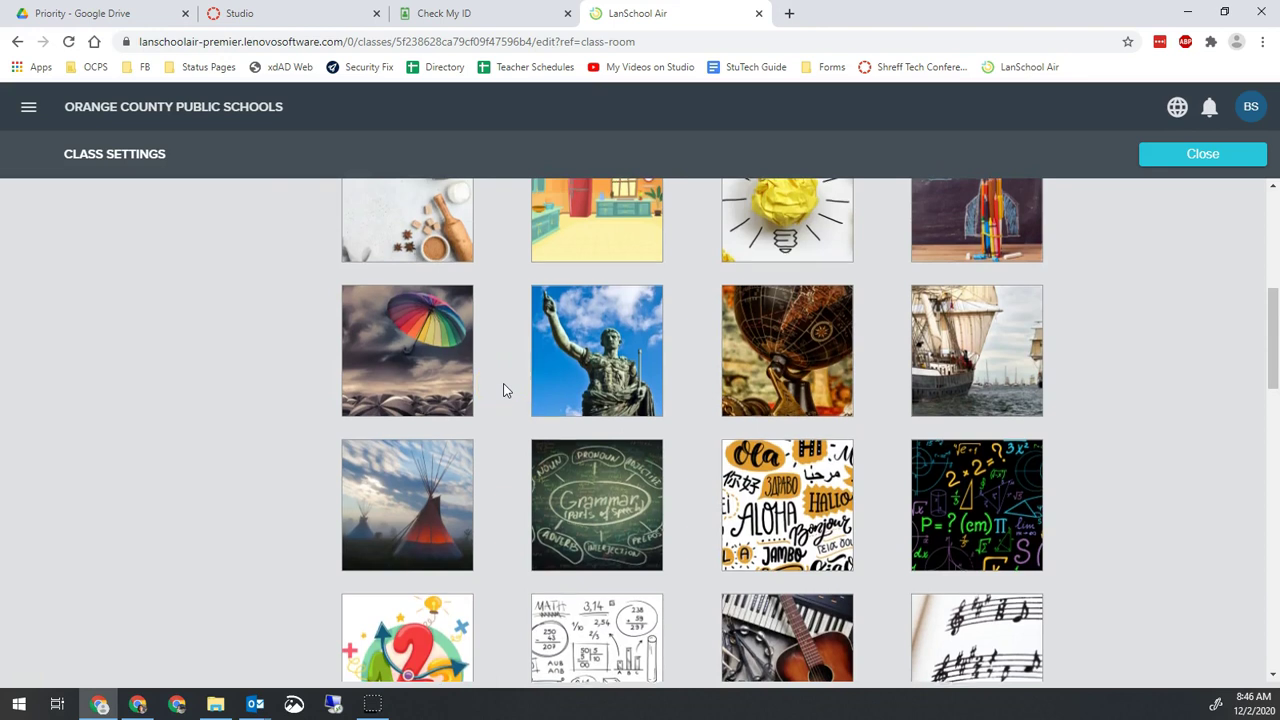
pyautogui.scroll(2, 503, 388)
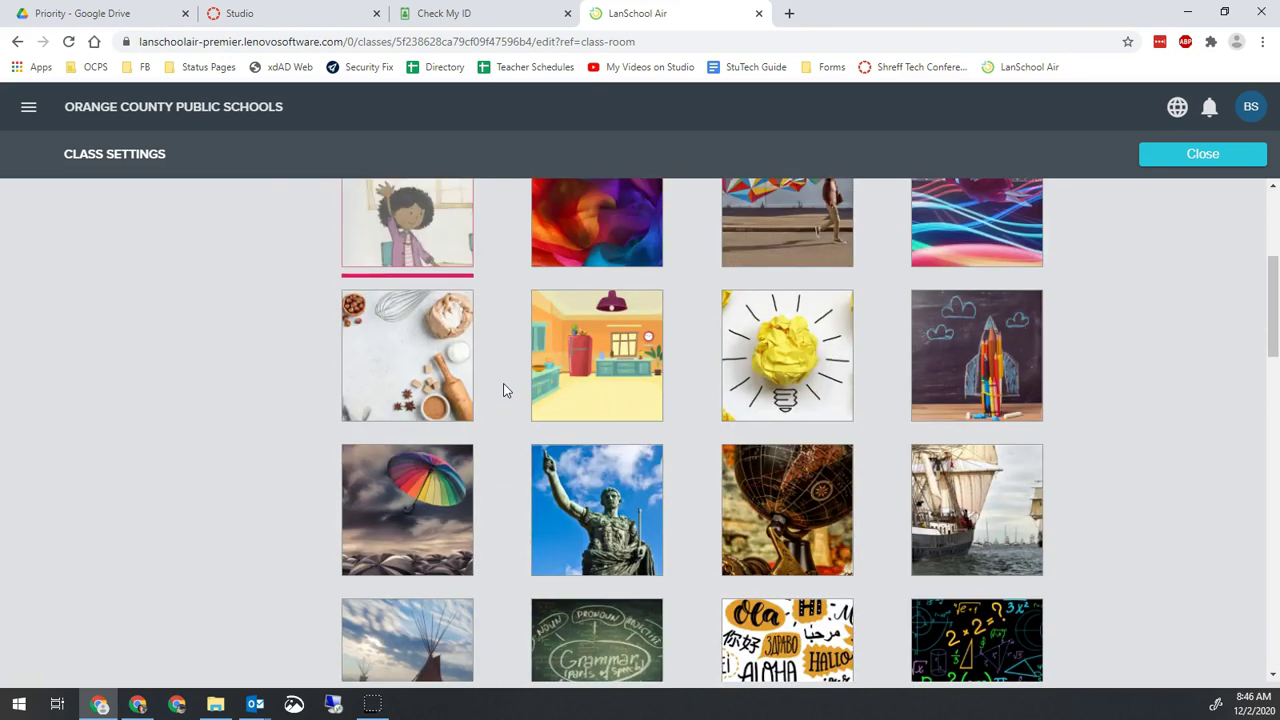
# Save the chalkboard rocket picture as the class banner, then view the Class Roster.
pyautogui.click(949, 353)
pyautogui.scroll(4, 921, 397)
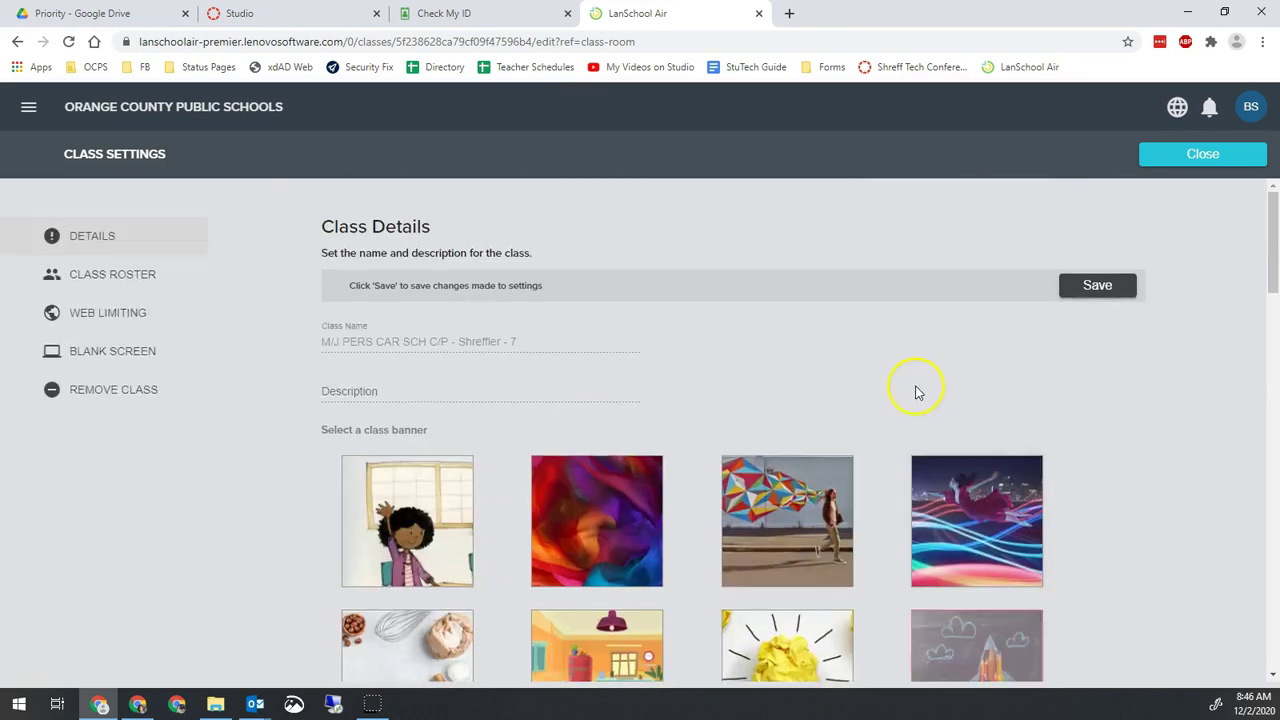
pyautogui.click(1095, 287)
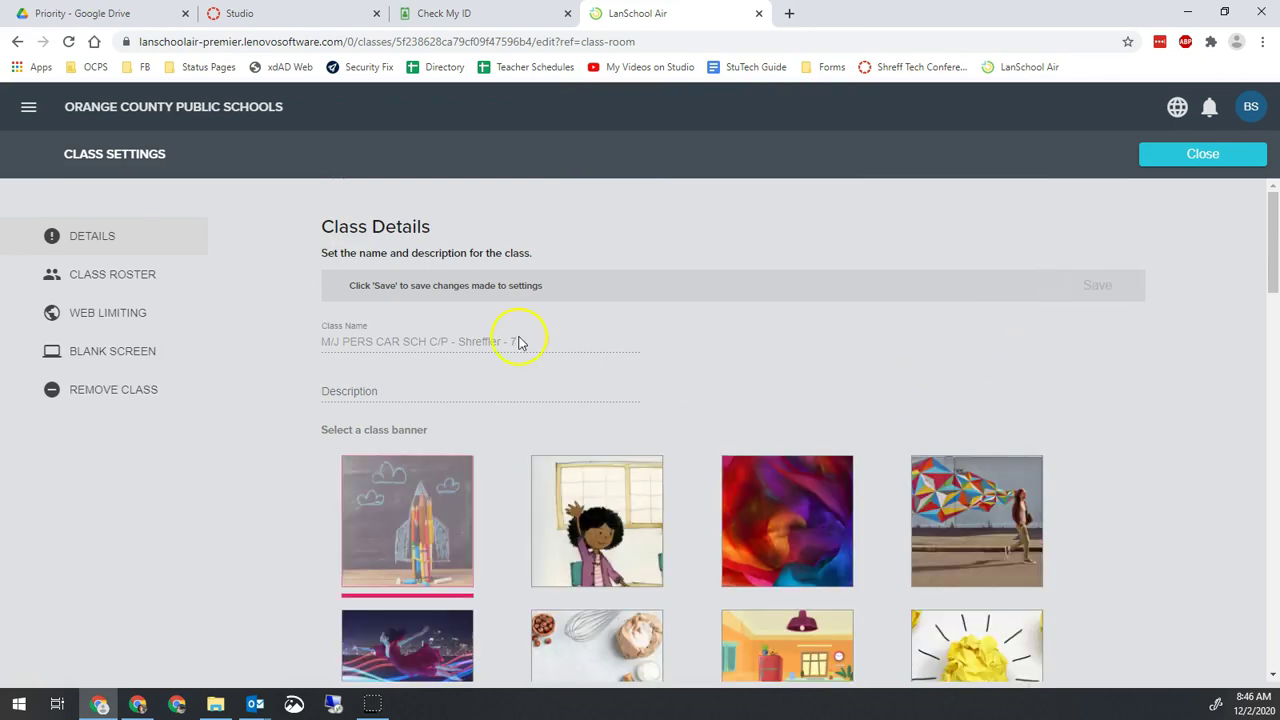
pyautogui.click(89, 280)
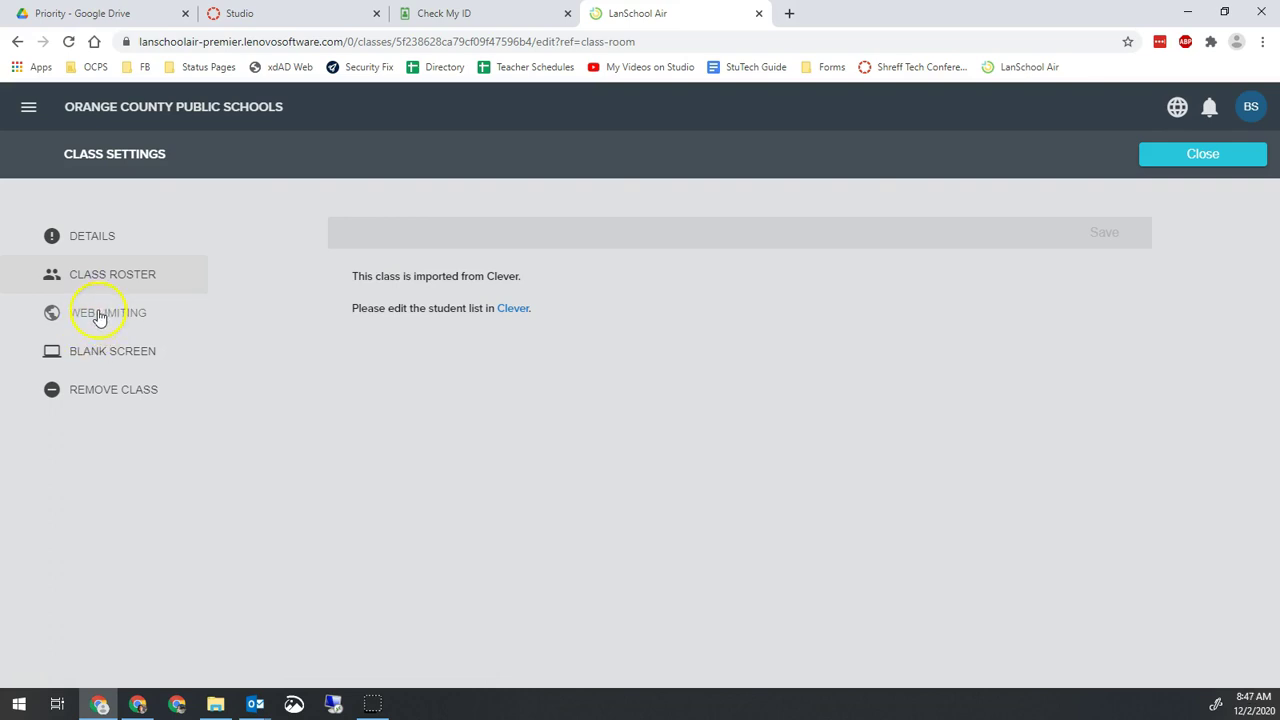
# Set the class's Web Limiting to 'Allow specified websites'.
pyautogui.click(100, 316)
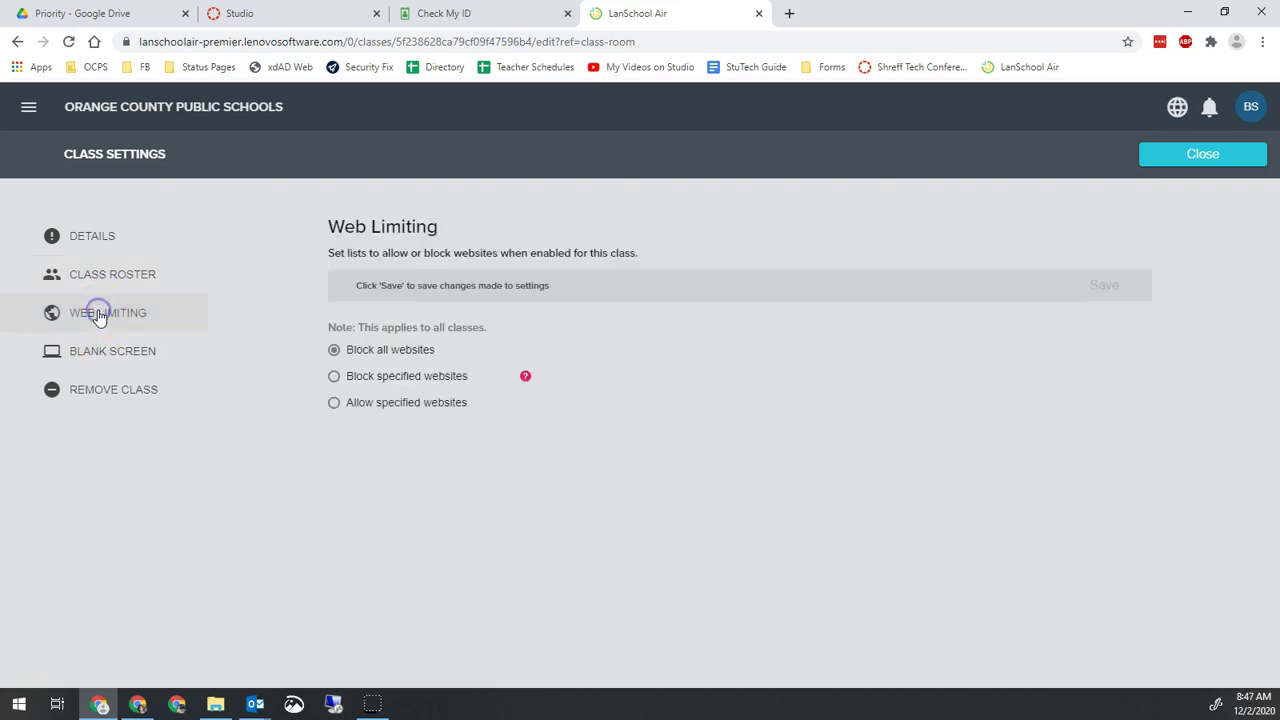
pyautogui.click(389, 380)
pyautogui.scroll(-1, 383, 466)
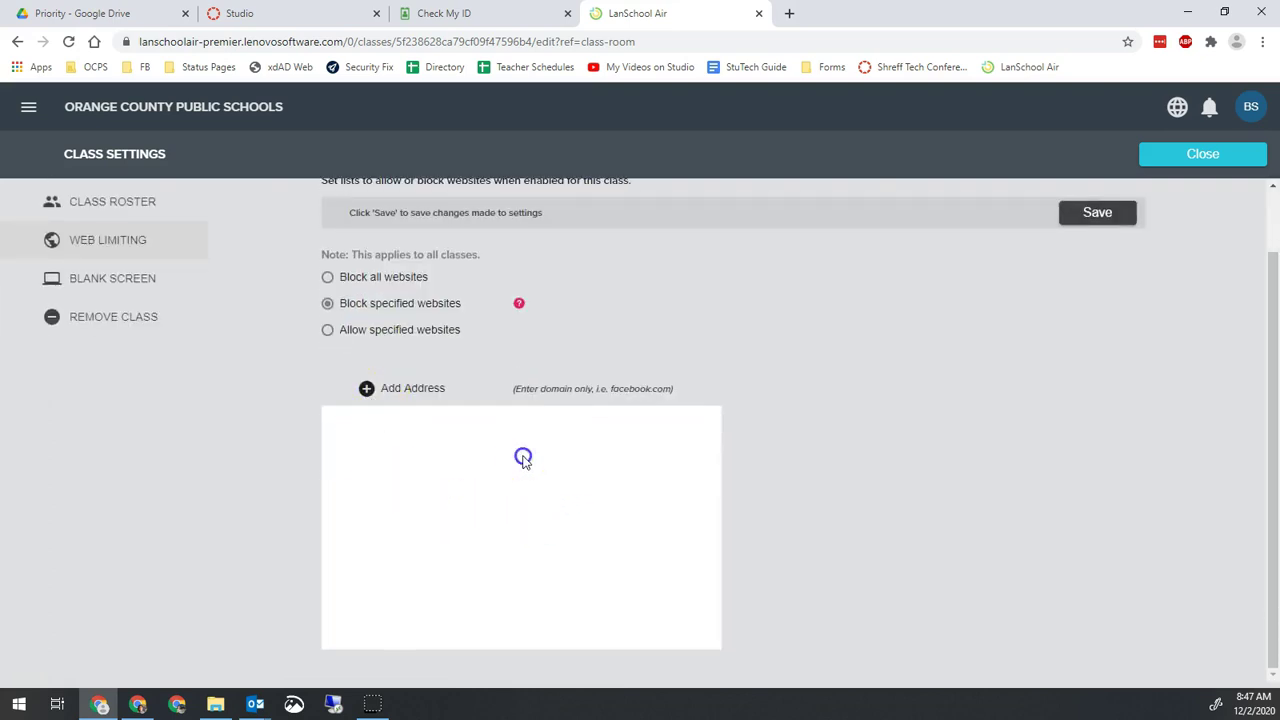
pyautogui.click(402, 340)
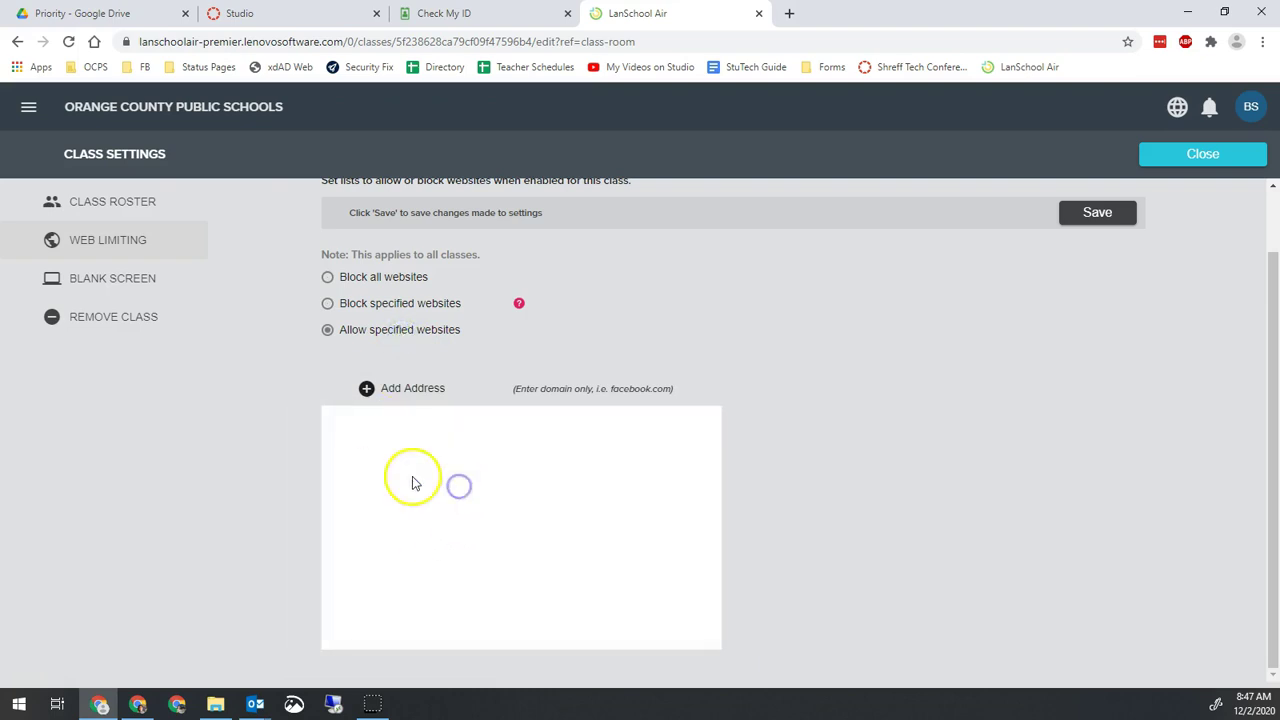
# Add instructure.com and ocps.net to the allowed websites list.
pyautogui.click(384, 387)
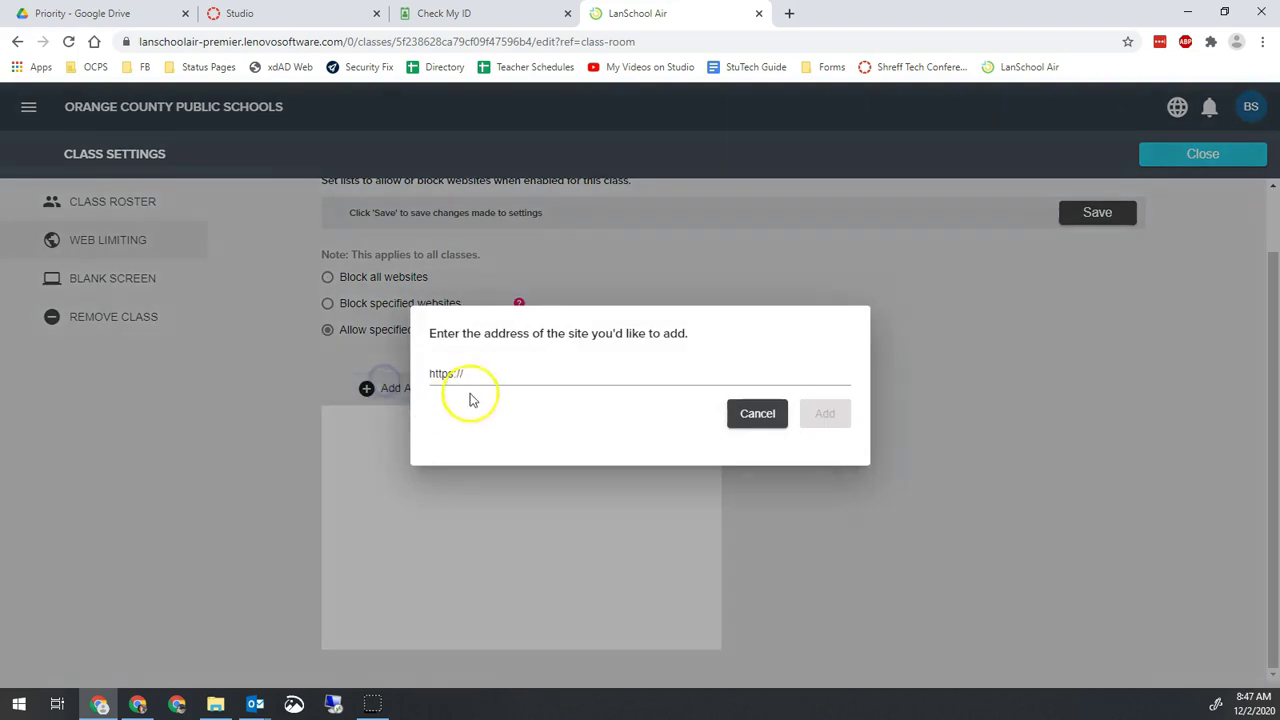
pyautogui.click(471, 374)
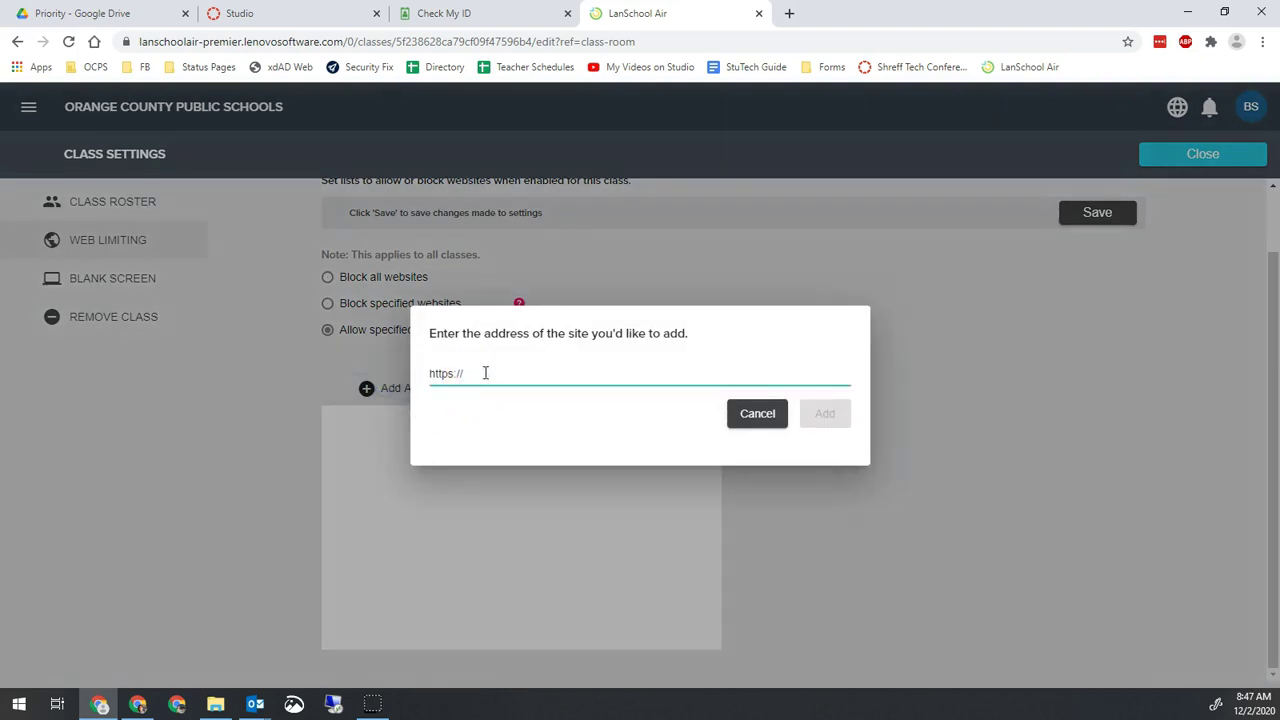
pyautogui.write('instructure')
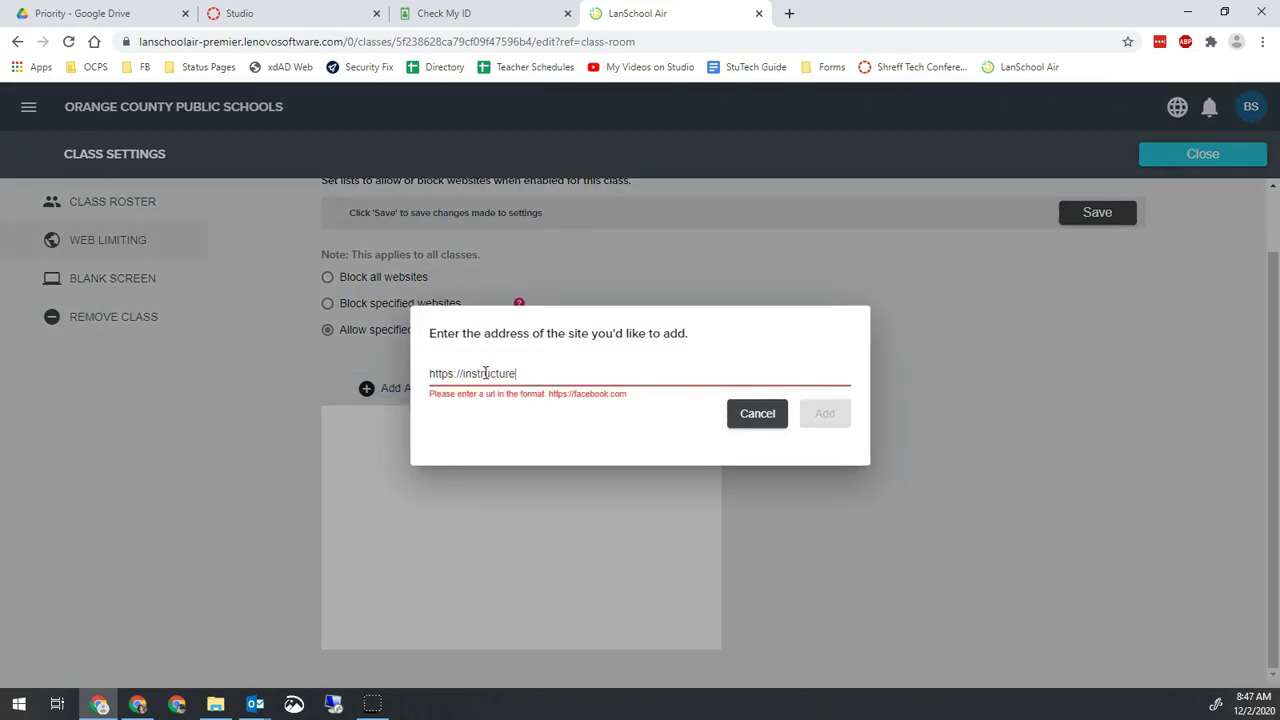
pyautogui.write('.com')
pyautogui.click(826, 414)
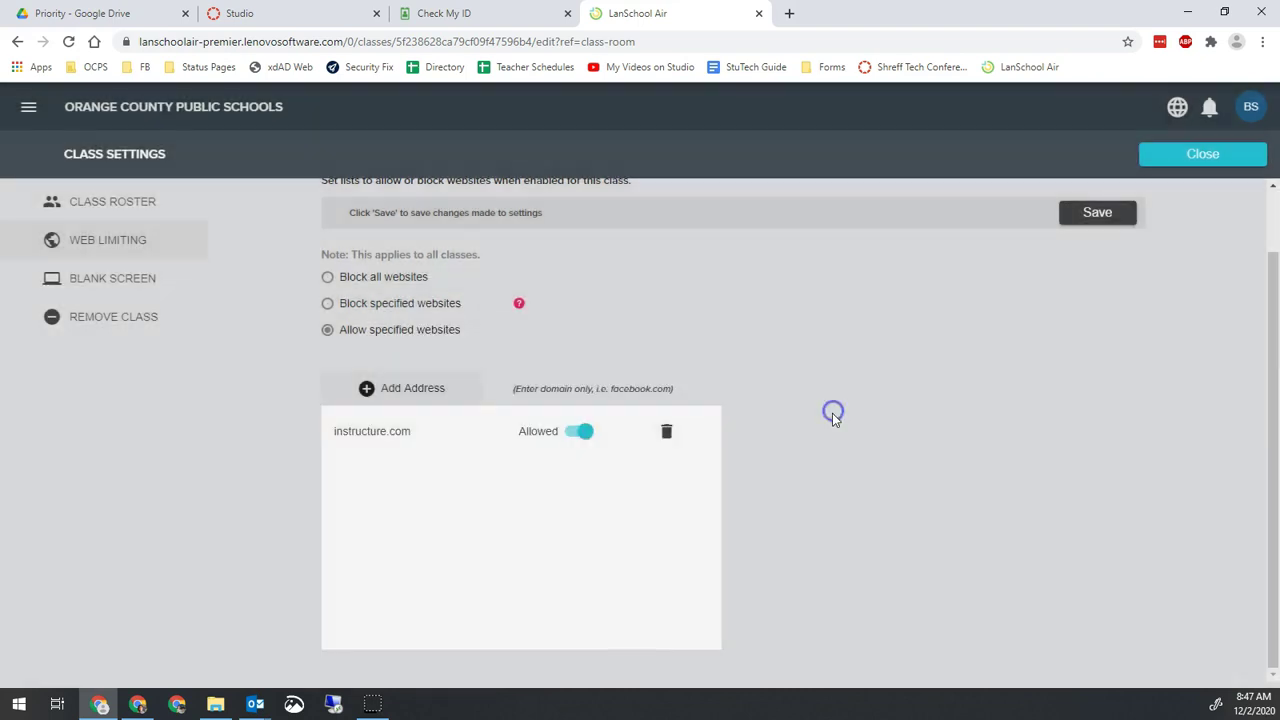
pyautogui.click(409, 387)
pyautogui.click(598, 368)
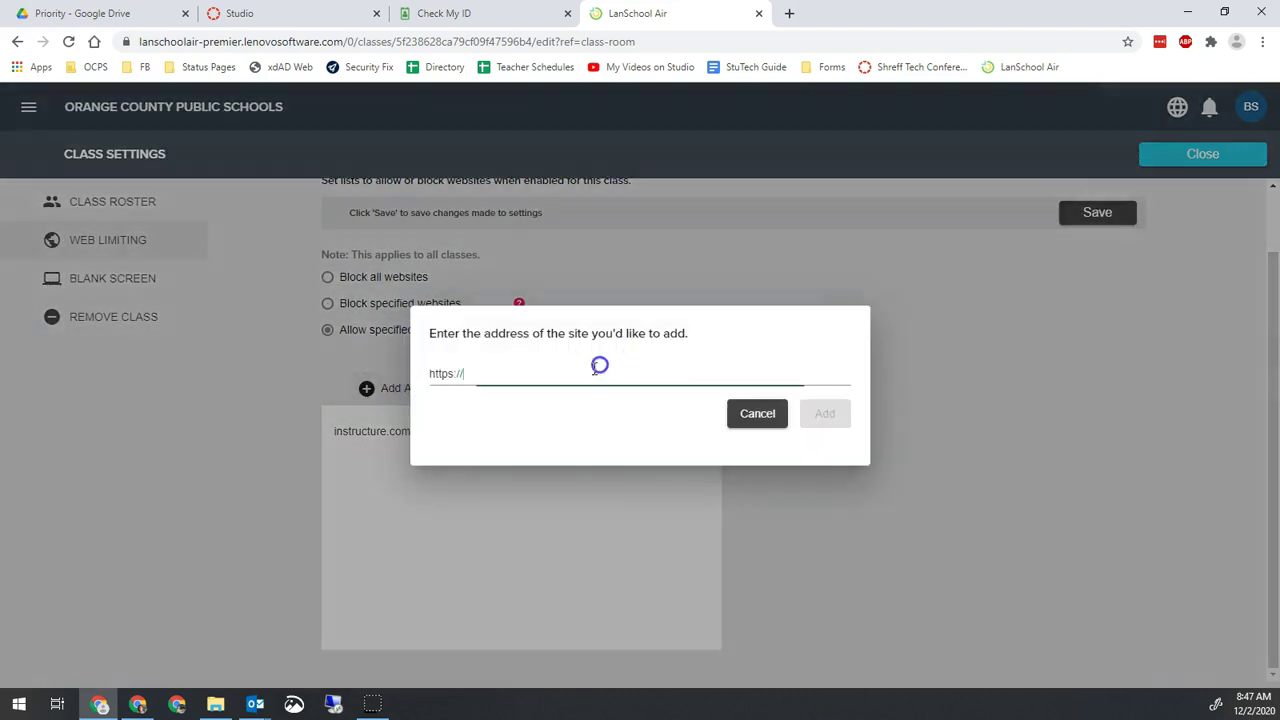
pyautogui.write('ocsp')
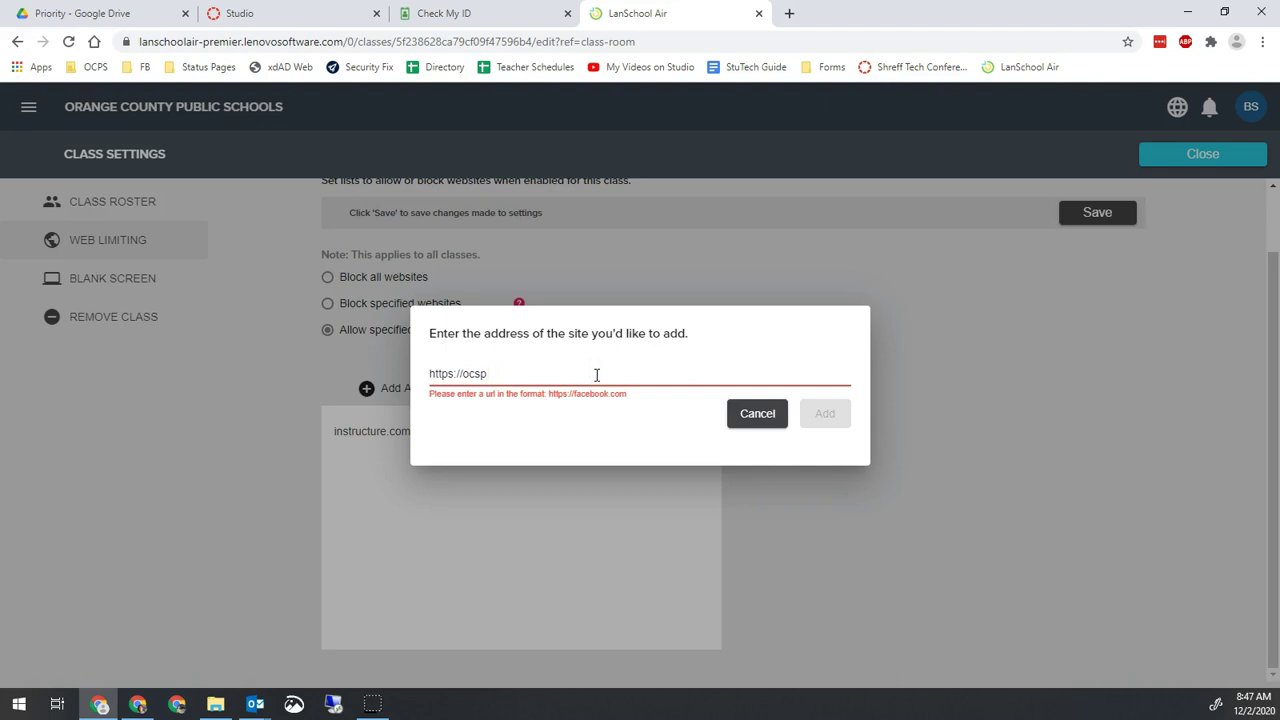
pyautogui.press('BackSpace')
pyautogui.press('BackSpace')
pyautogui.write('ps.net')
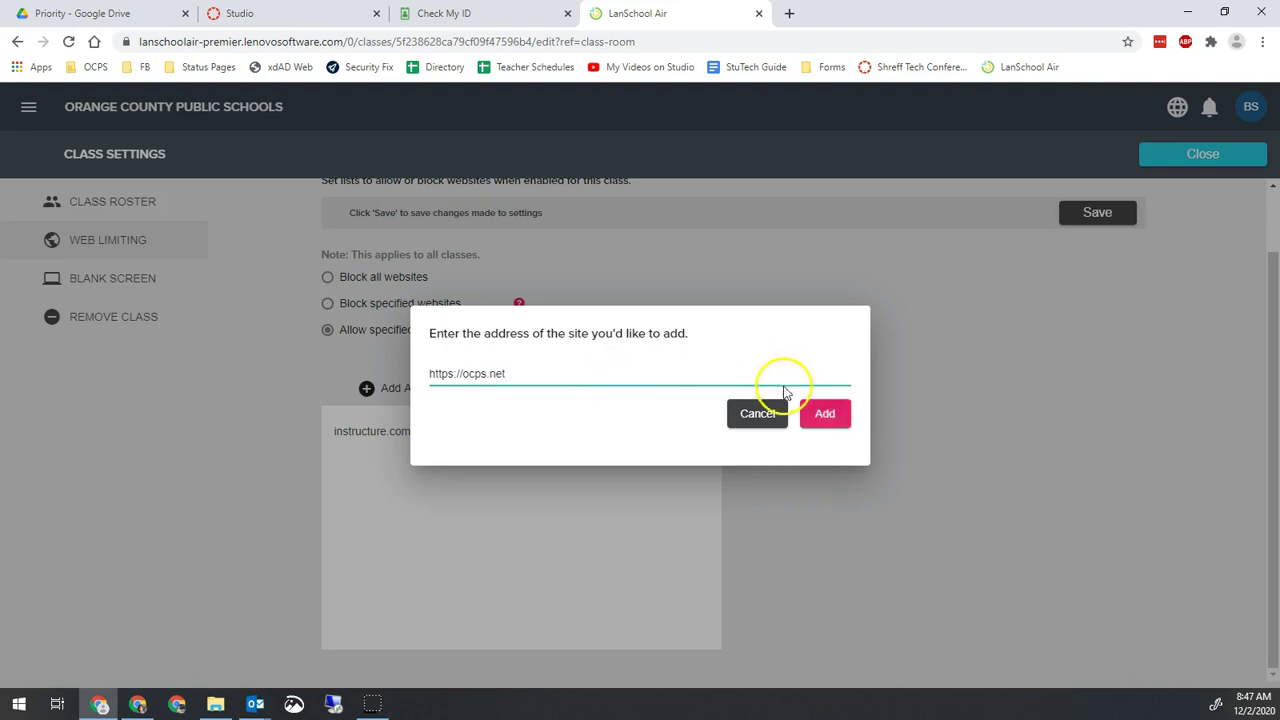
pyautogui.click(816, 408)
# Add google.com and classlink.com to the allowed websites list.
pyautogui.click(362, 390)
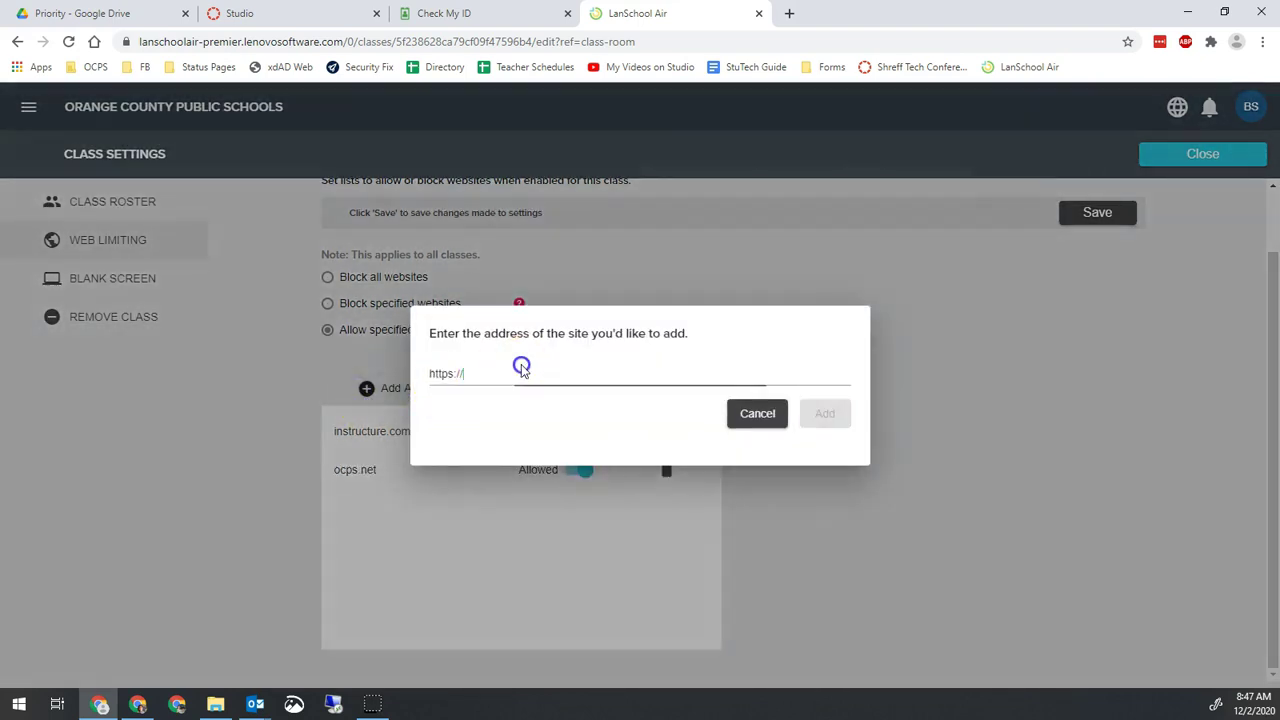
pyautogui.click(520, 373)
pyautogui.write('google')
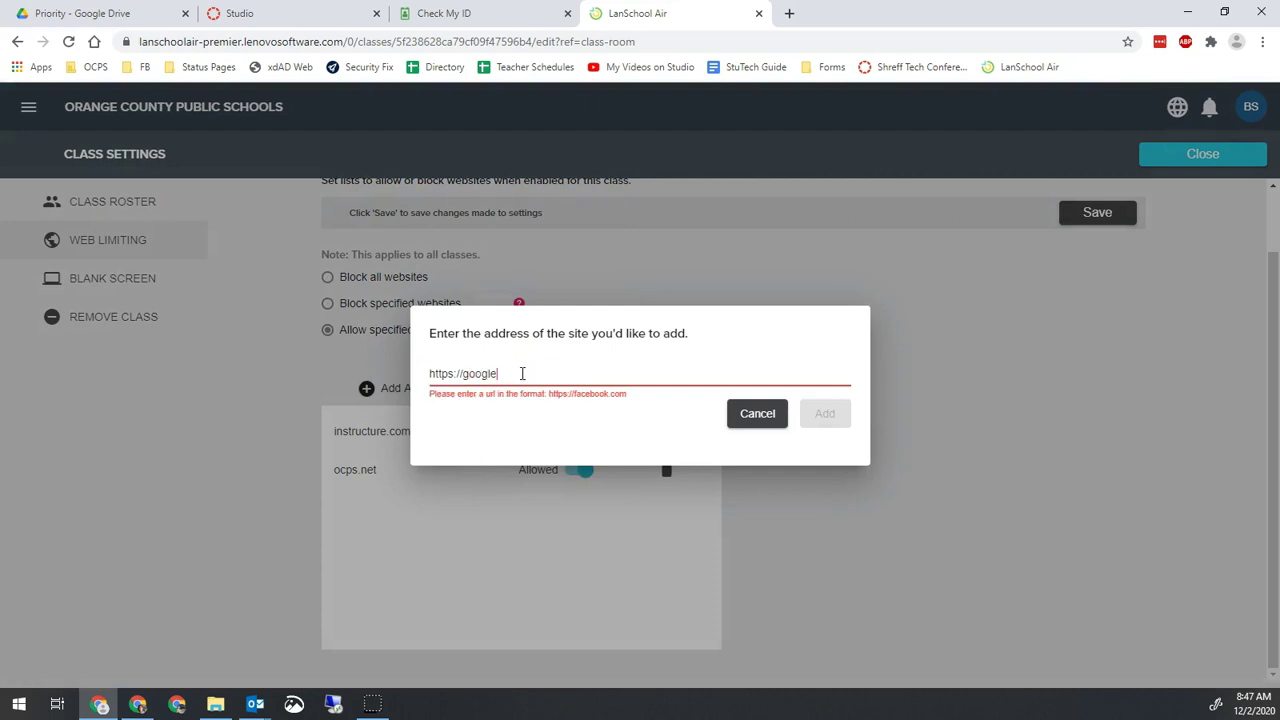
pyautogui.write('.com')
pyautogui.click(846, 410)
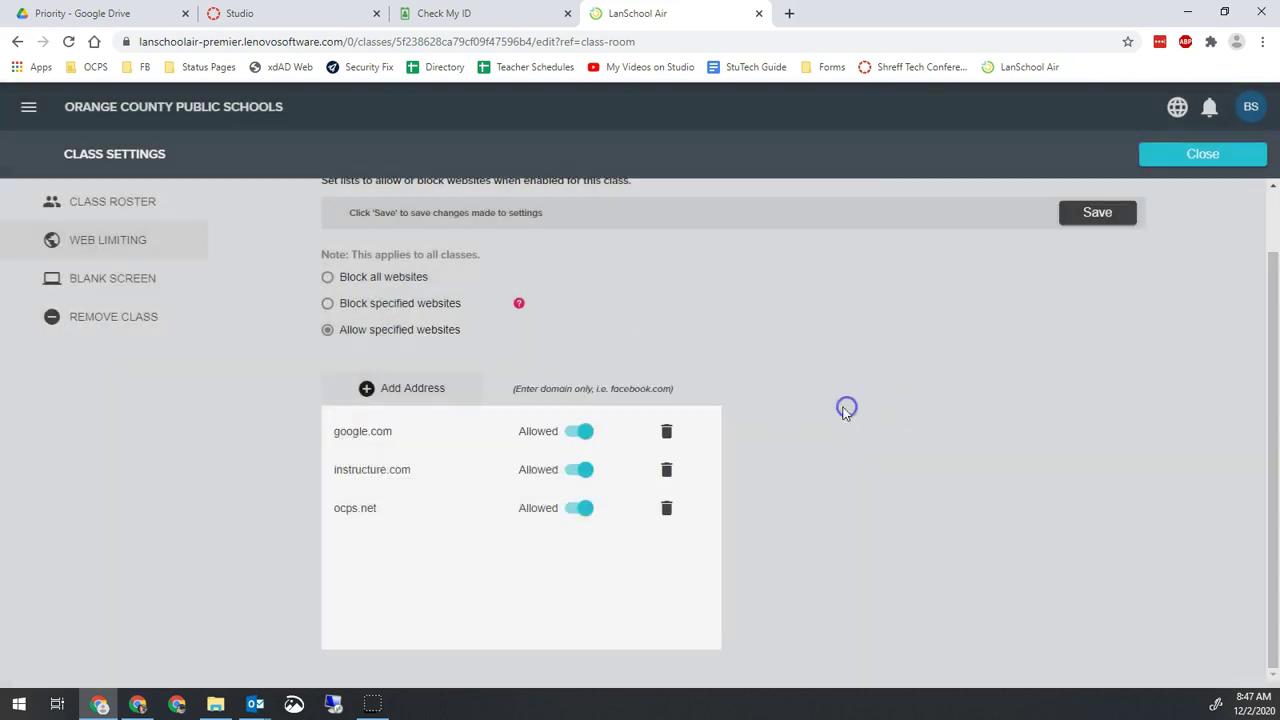
pyautogui.click(405, 388)
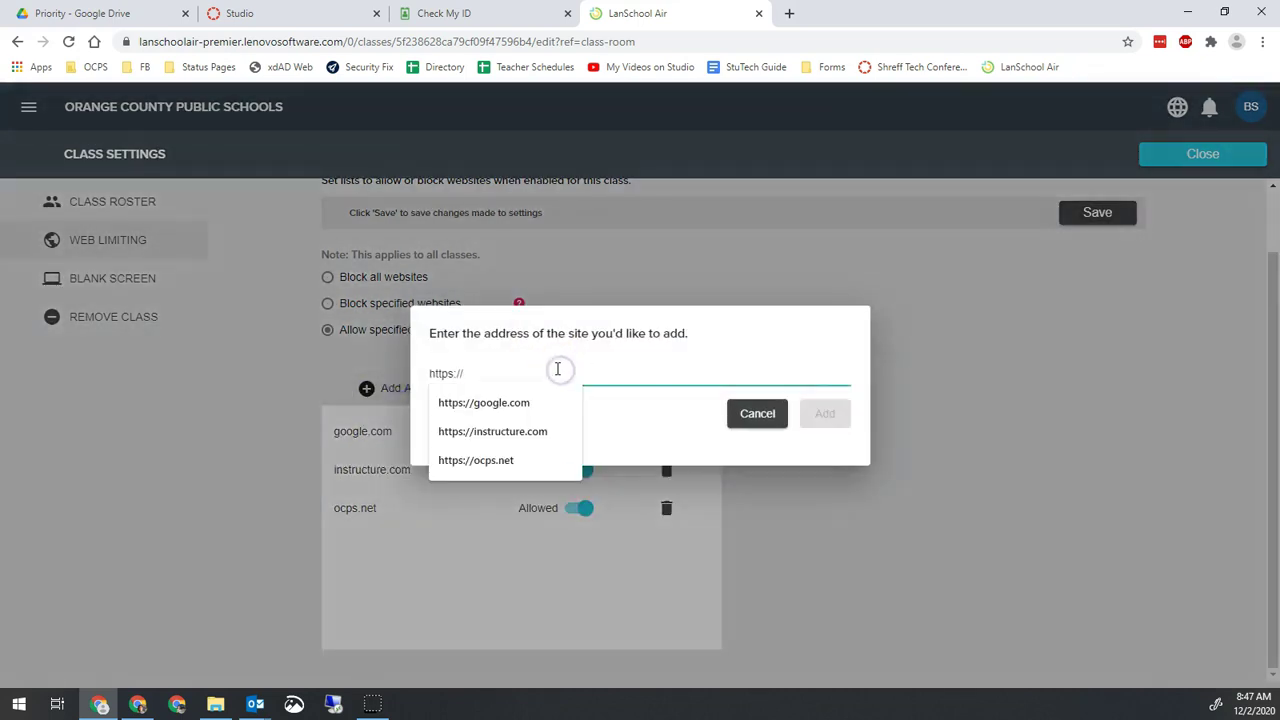
pyautogui.write('classlink.c')
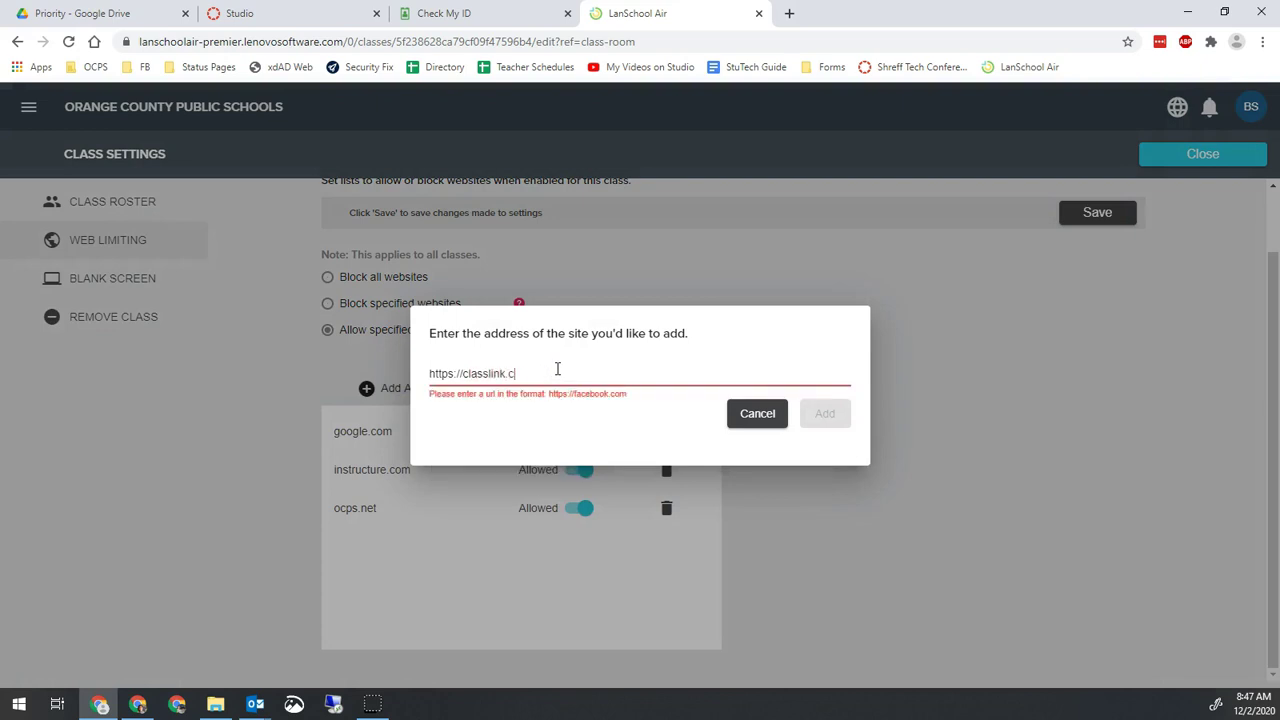
pyautogui.write('om')
pyautogui.click(824, 414)
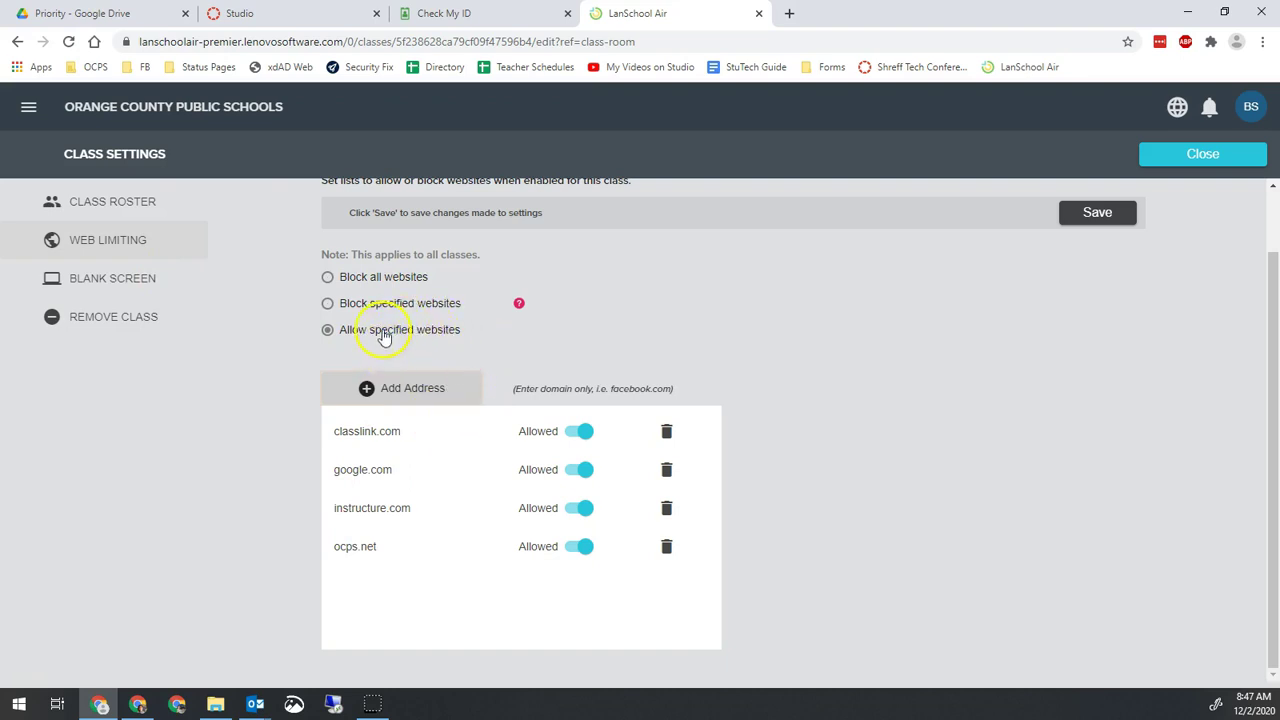
# Replace 'Time to pay attention.' with 'I'm always watching.' as the blank-screen message, save, and close settings.
pyautogui.scroll(1, 112, 338)
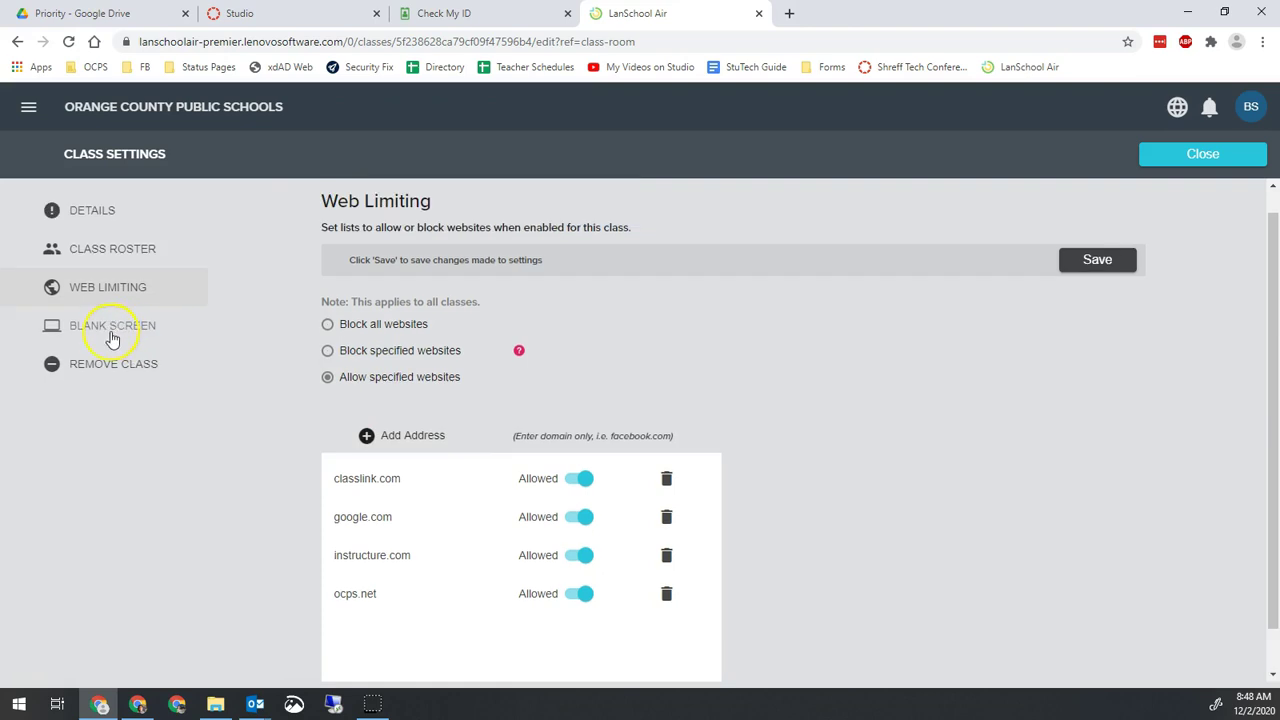
pyautogui.click(112, 330)
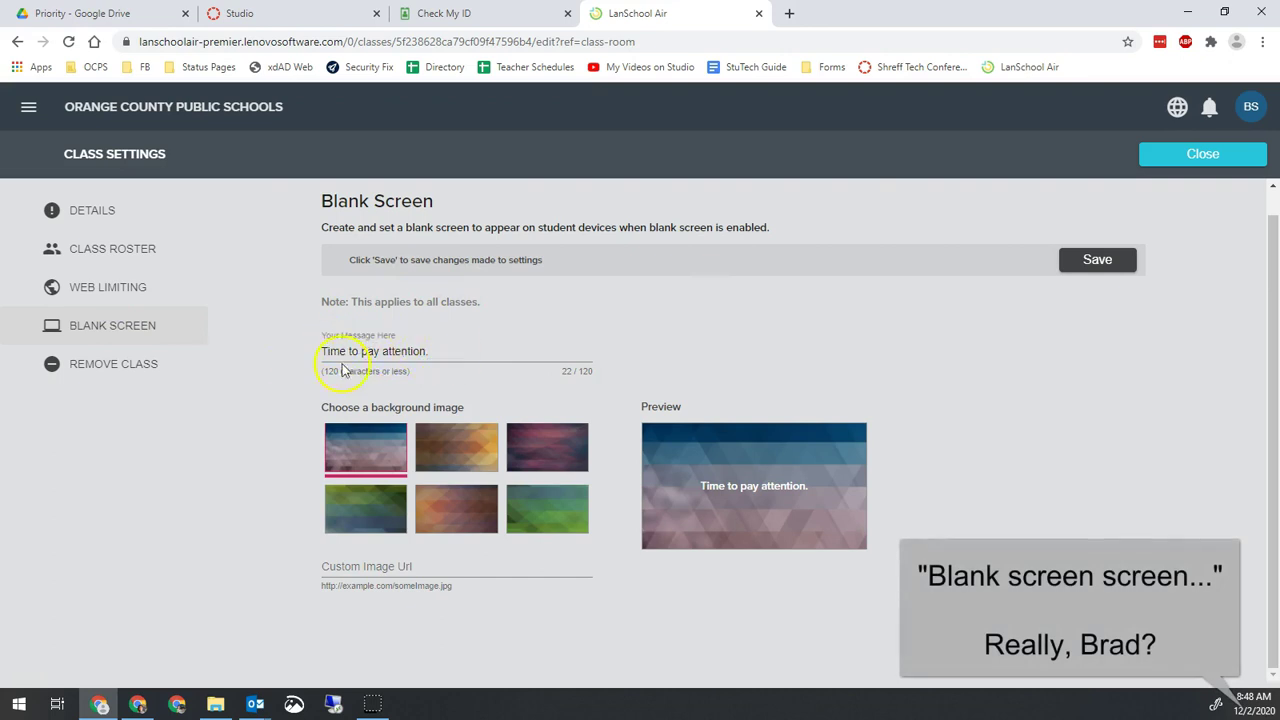
pyautogui.click(443, 350)
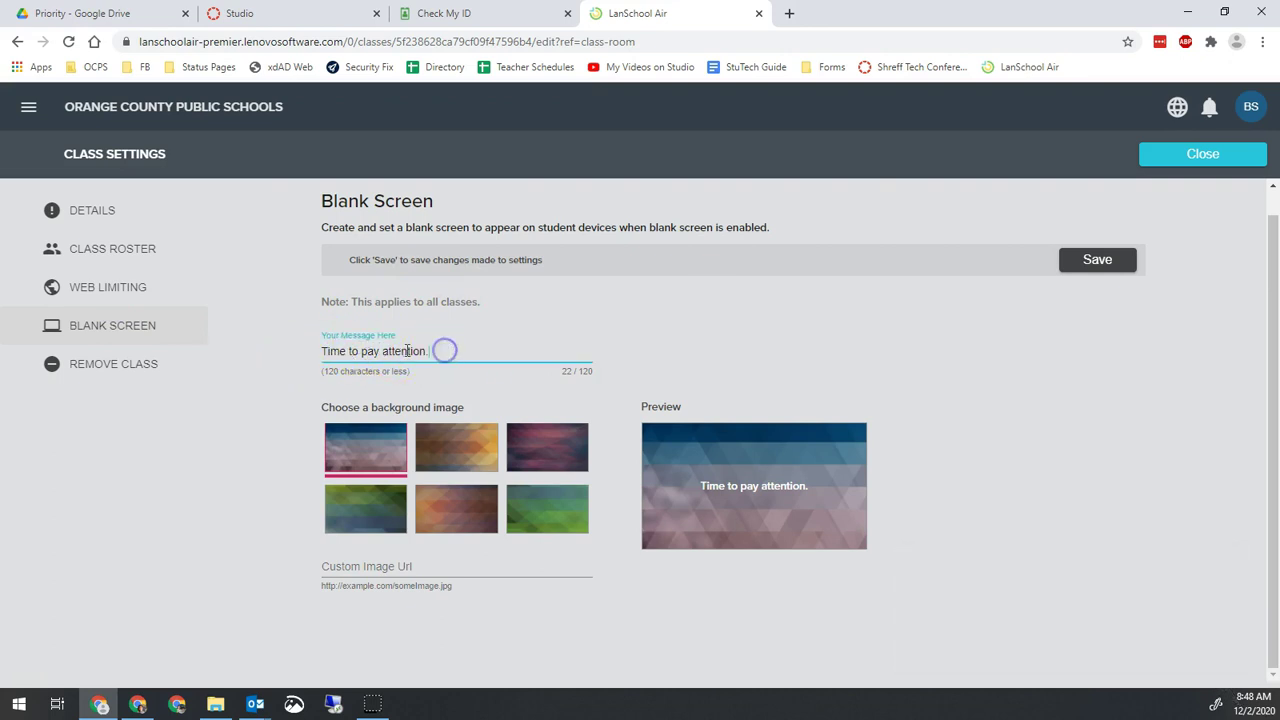
pyautogui.moveTo(447, 352); pyautogui.dragTo(304, 364)
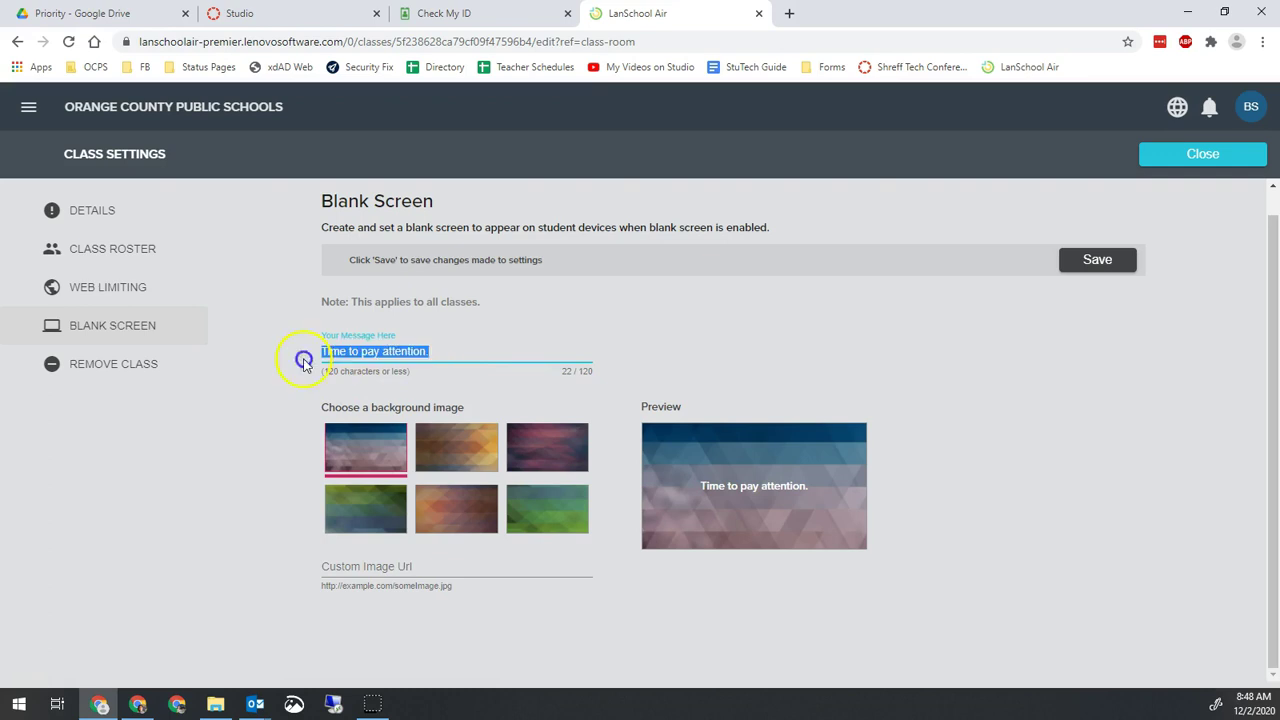
pyautogui.write("I'm ")
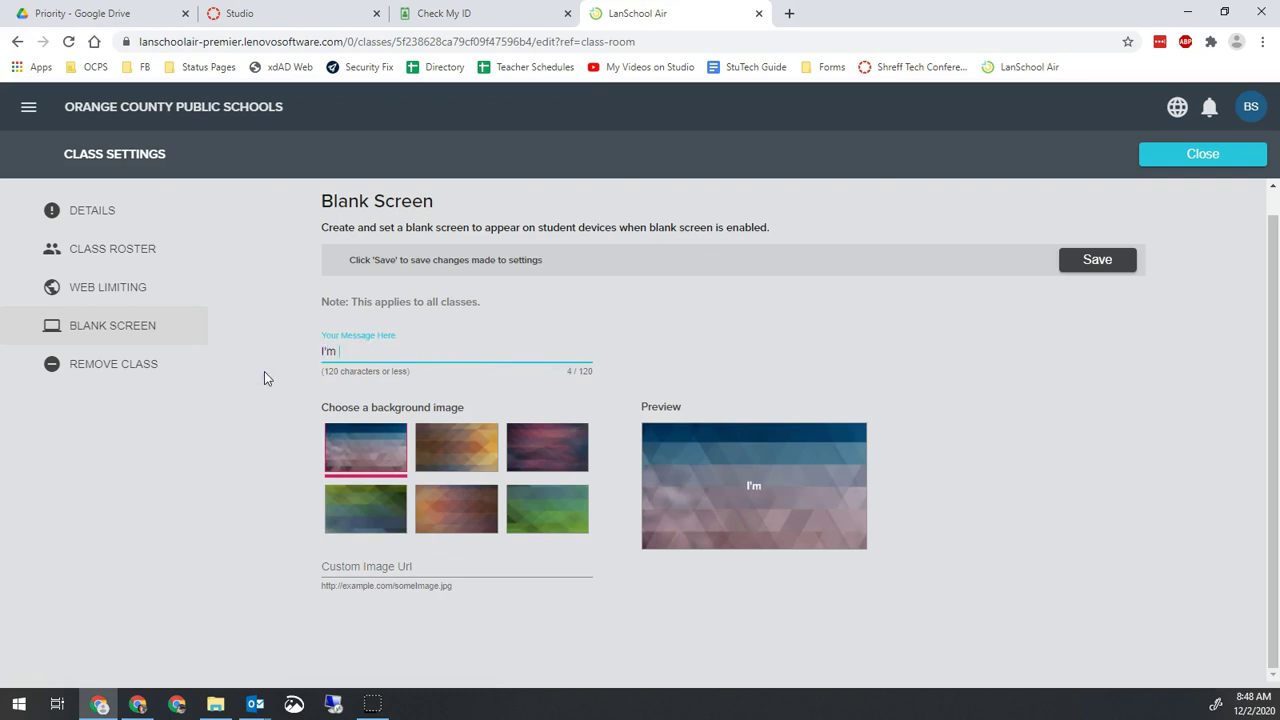
pyautogui.write('always watching.')
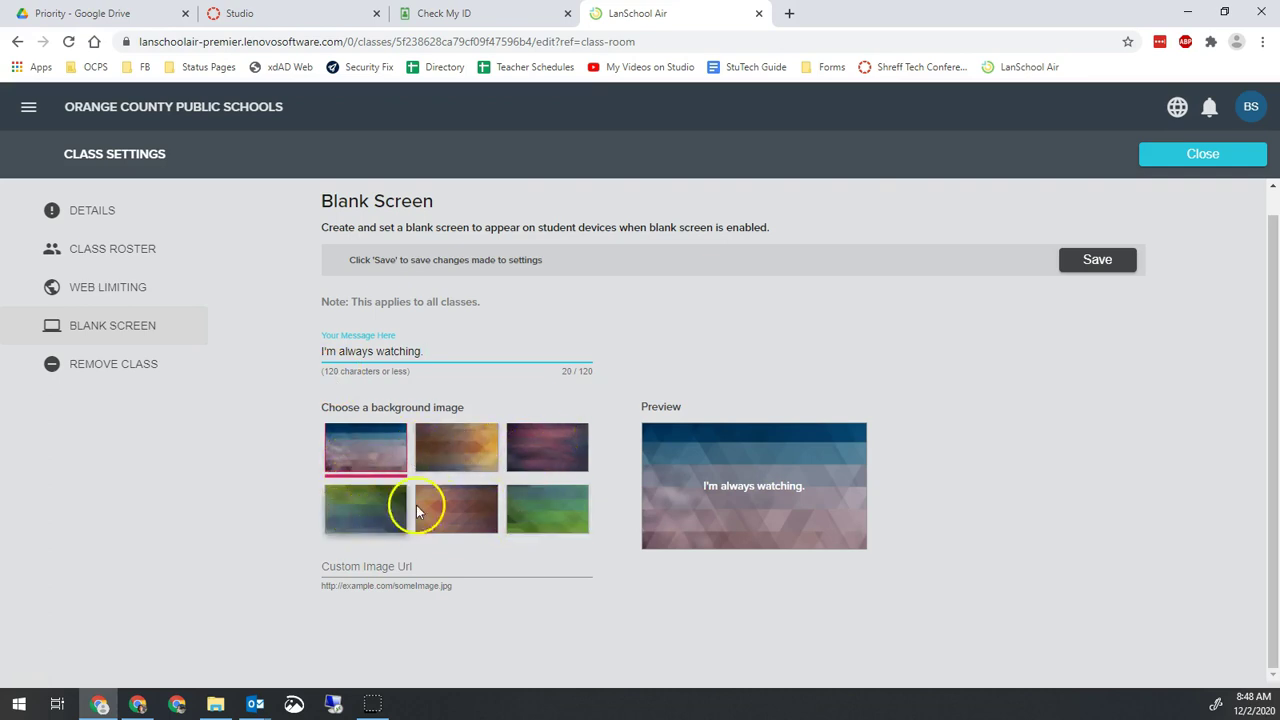
pyautogui.click(424, 563)
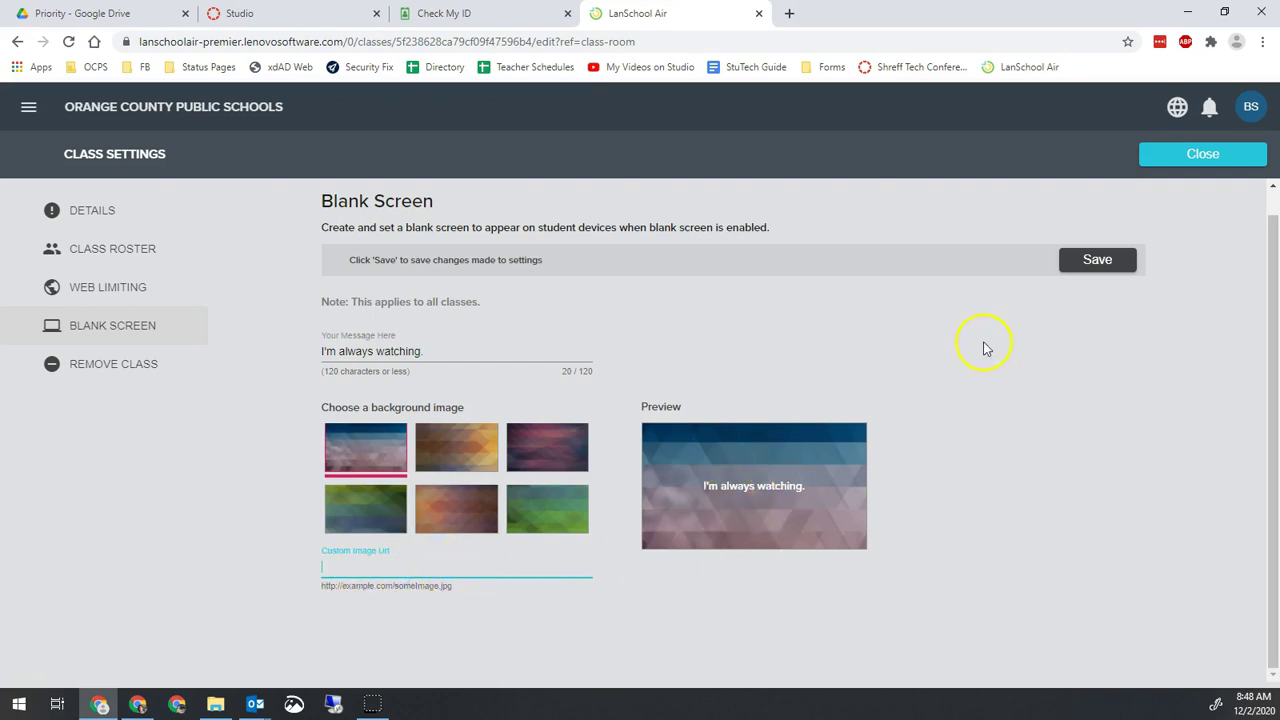
pyautogui.click(1097, 262)
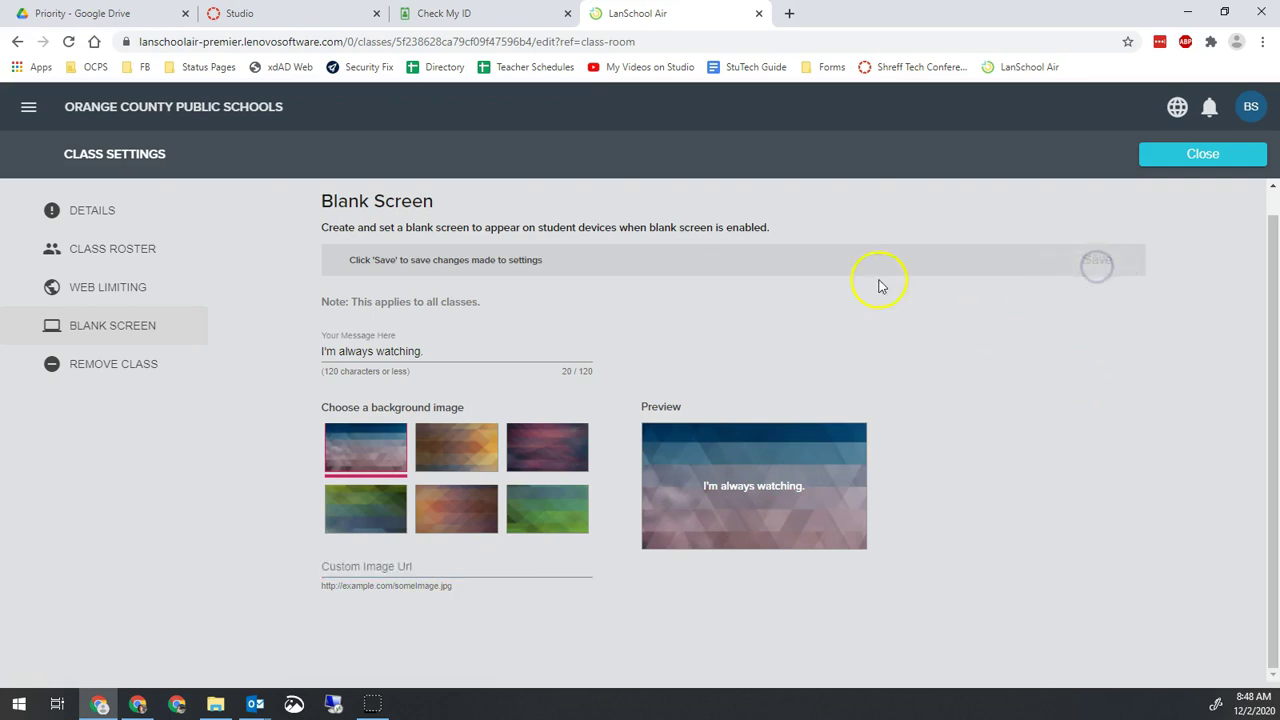
pyautogui.click(1192, 158)
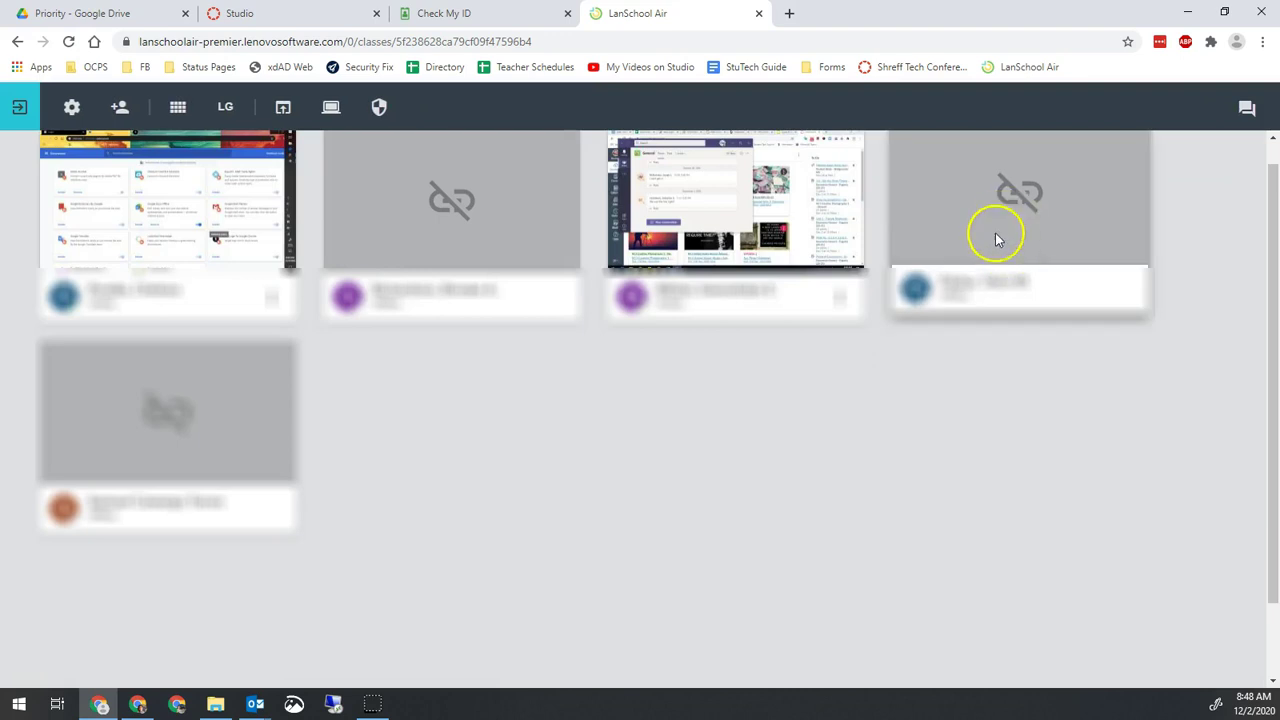
# Blank the first and third students' screens with Blank Selected Screens (2), then Unblank All Screens.
pyautogui.scroll(2, 448, 492)
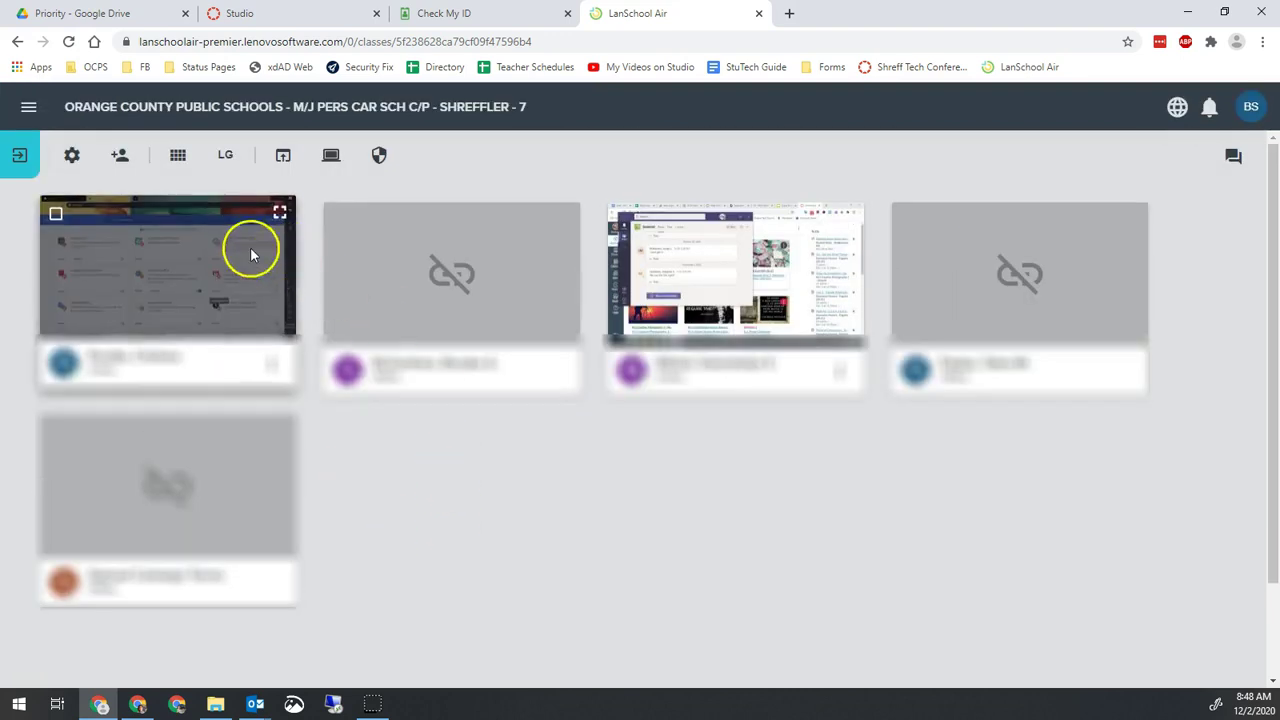
pyautogui.click(55, 218)
pyautogui.moveTo(694, 243)
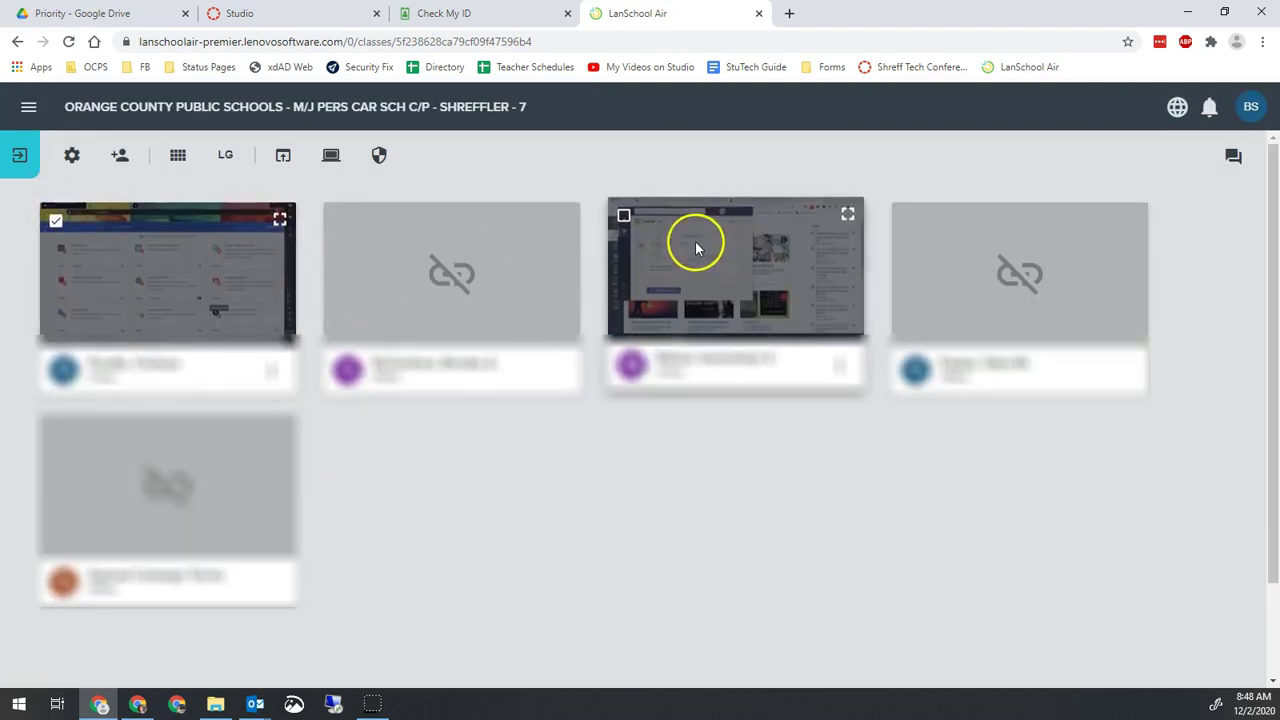
pyautogui.click(624, 216)
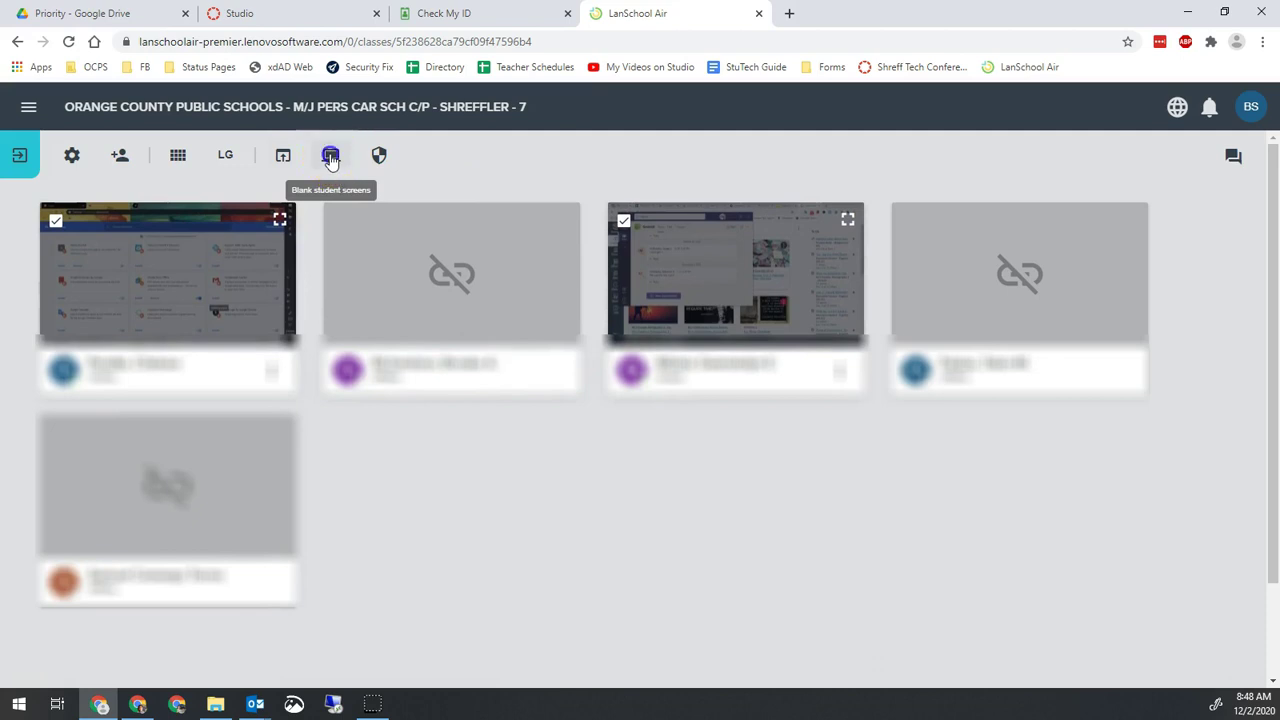
pyautogui.click(331, 158)
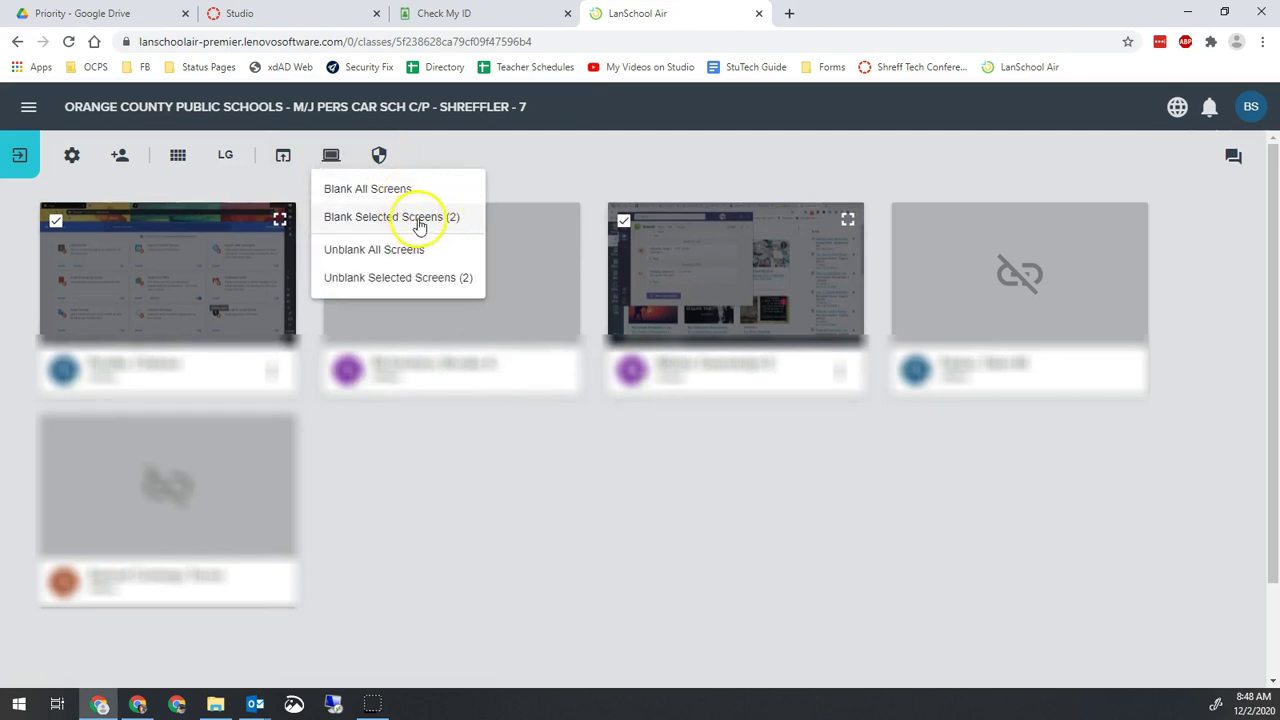
pyautogui.click(425, 222)
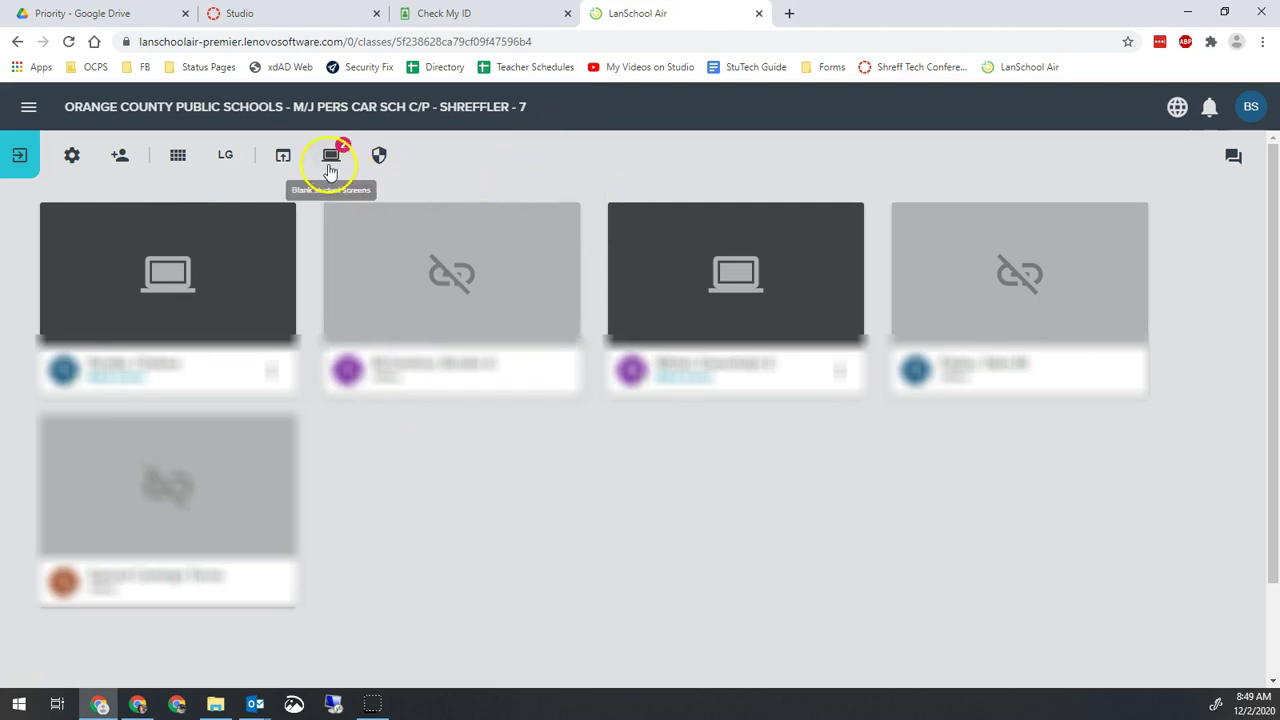
pyautogui.click(331, 156)
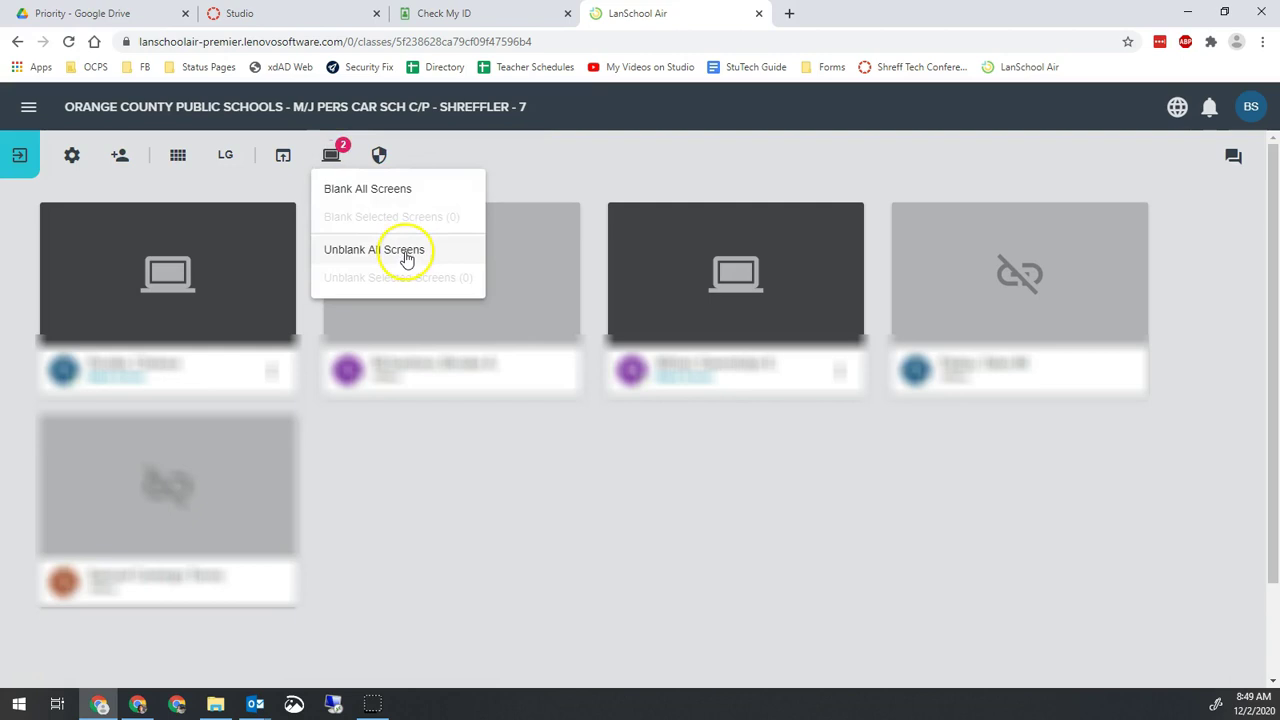
pyautogui.click(406, 253)
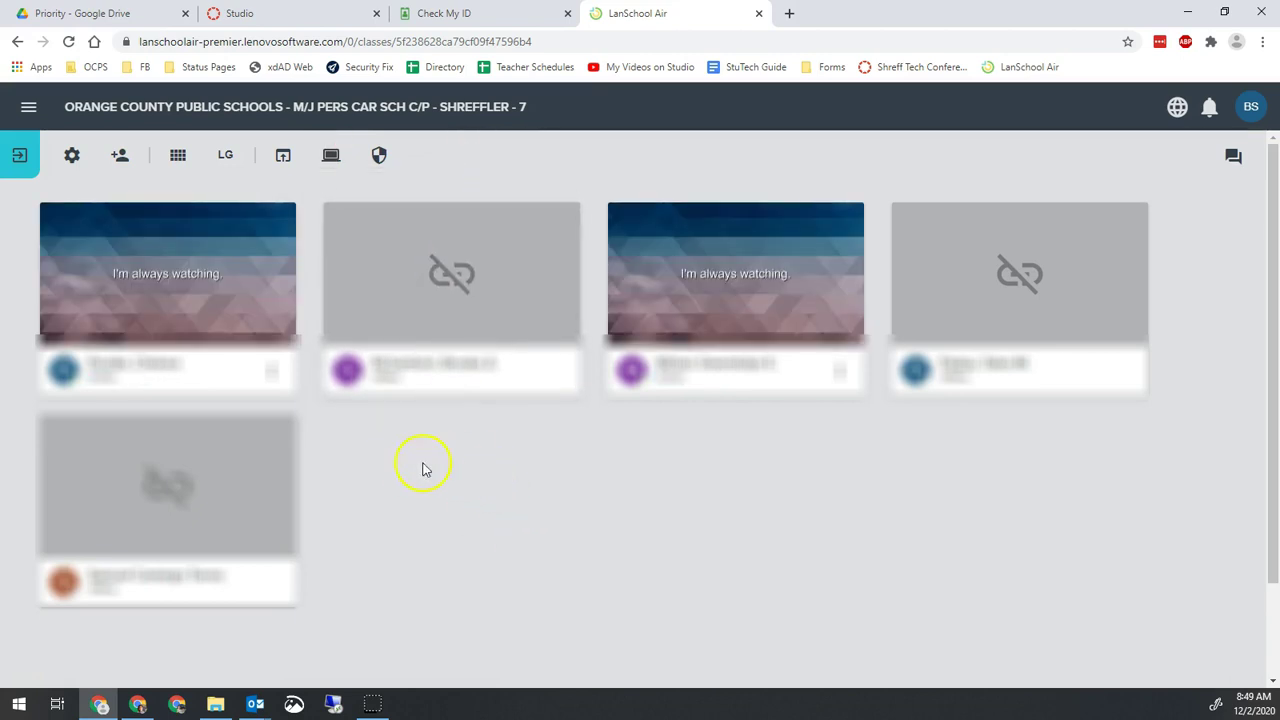
pyautogui.moveTo(760, 271)
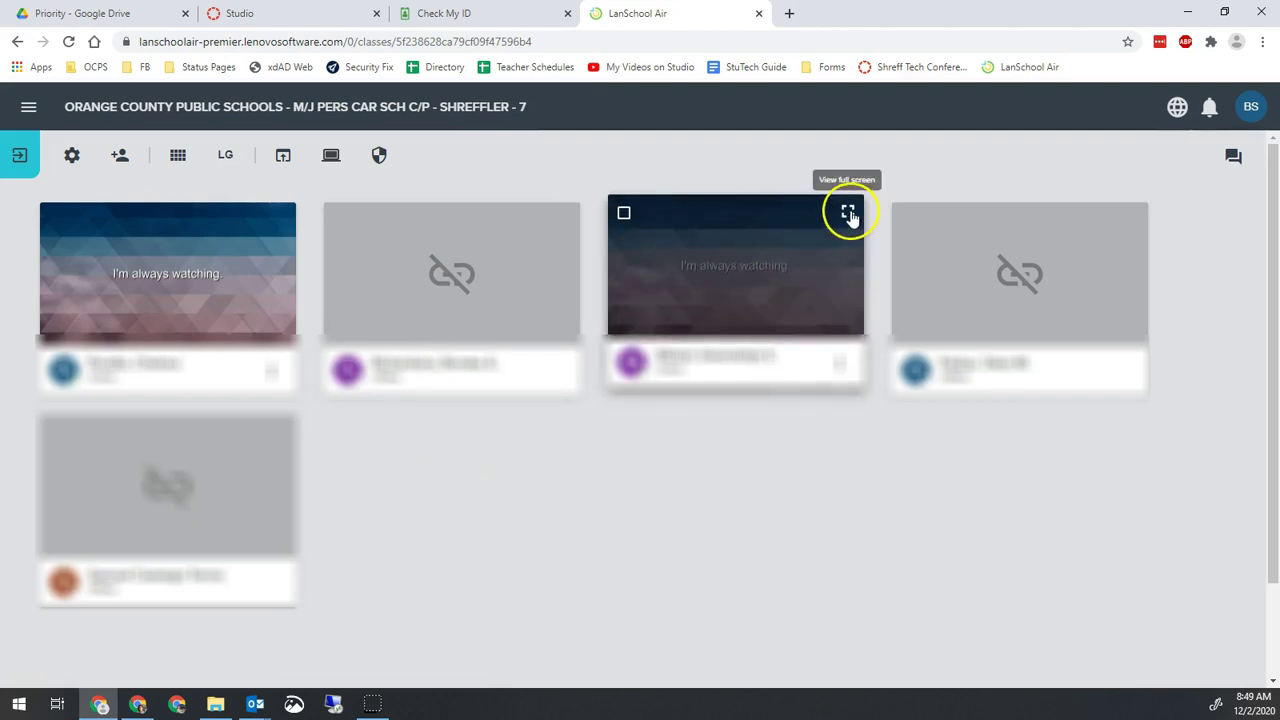
pyautogui.click(848, 213)
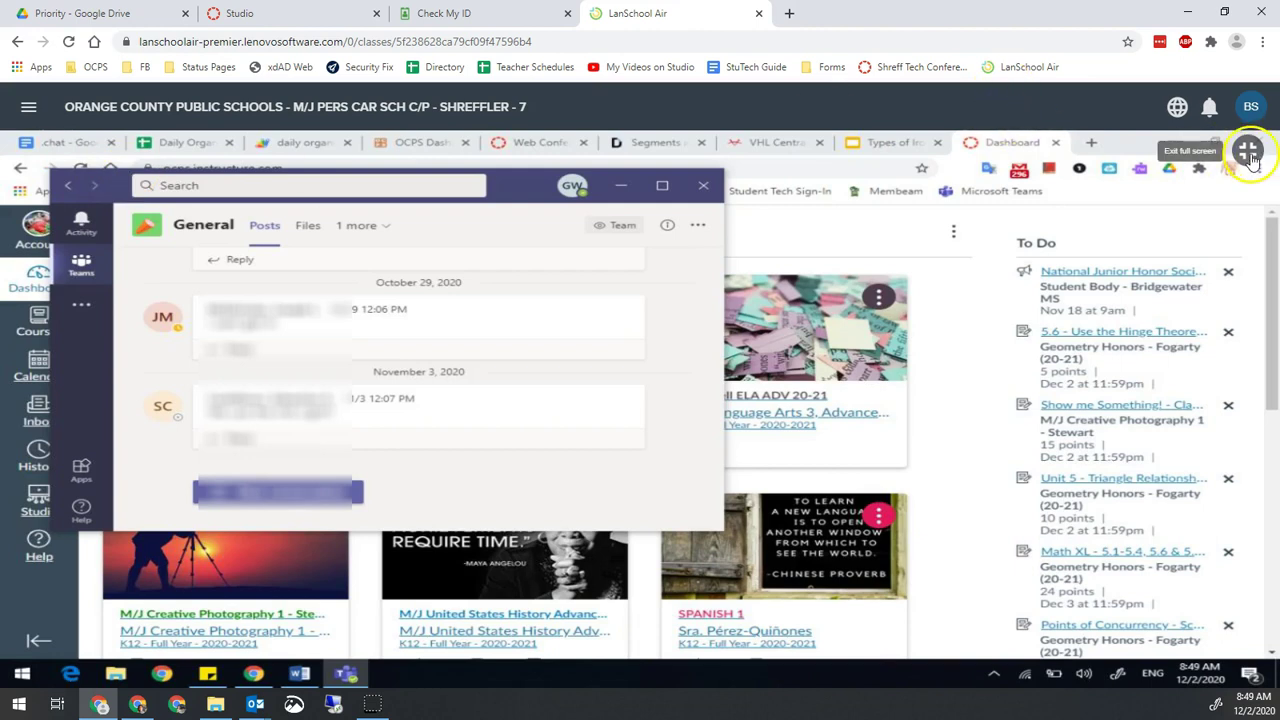
pyautogui.click(1248, 150)
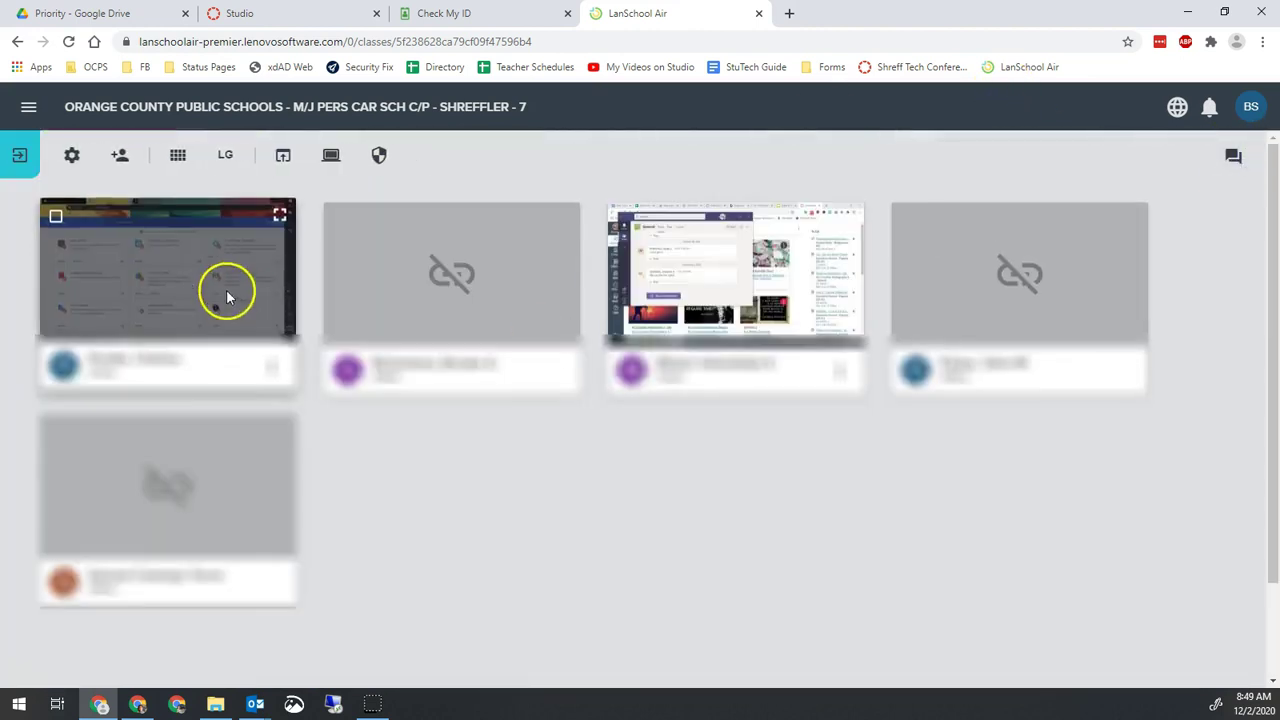
pyautogui.click(281, 216)
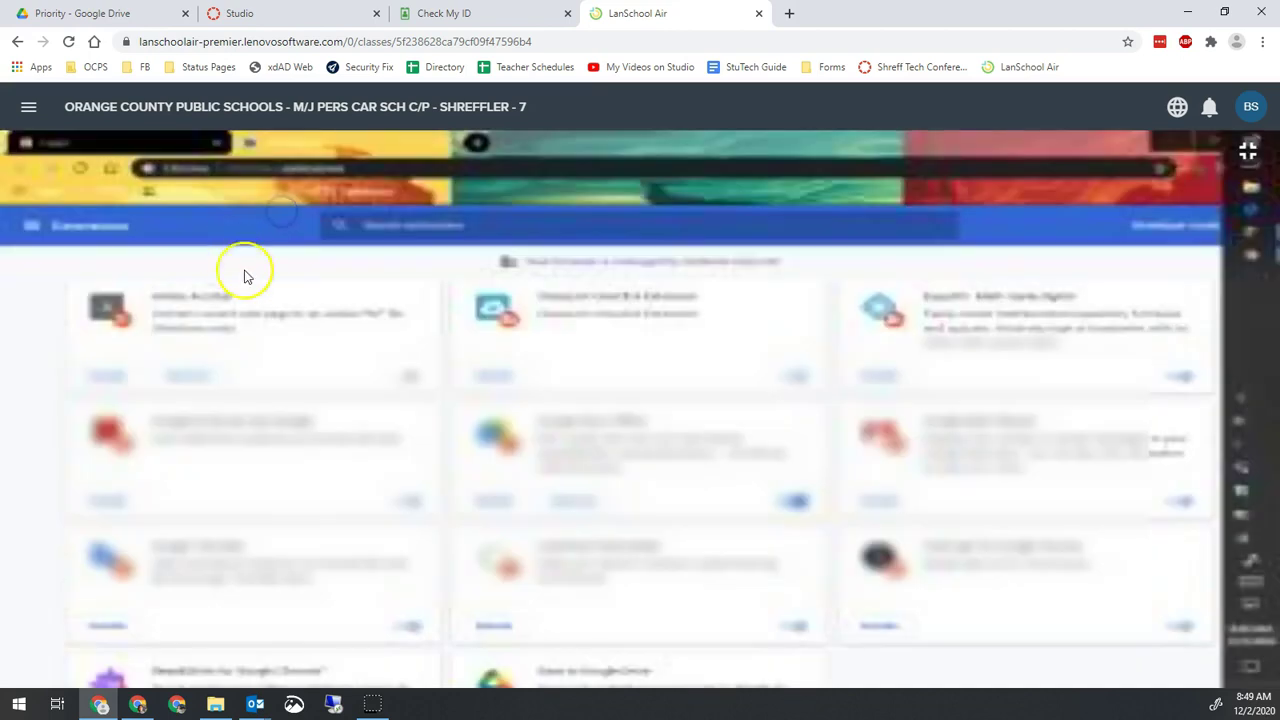
pyautogui.click(1245, 151)
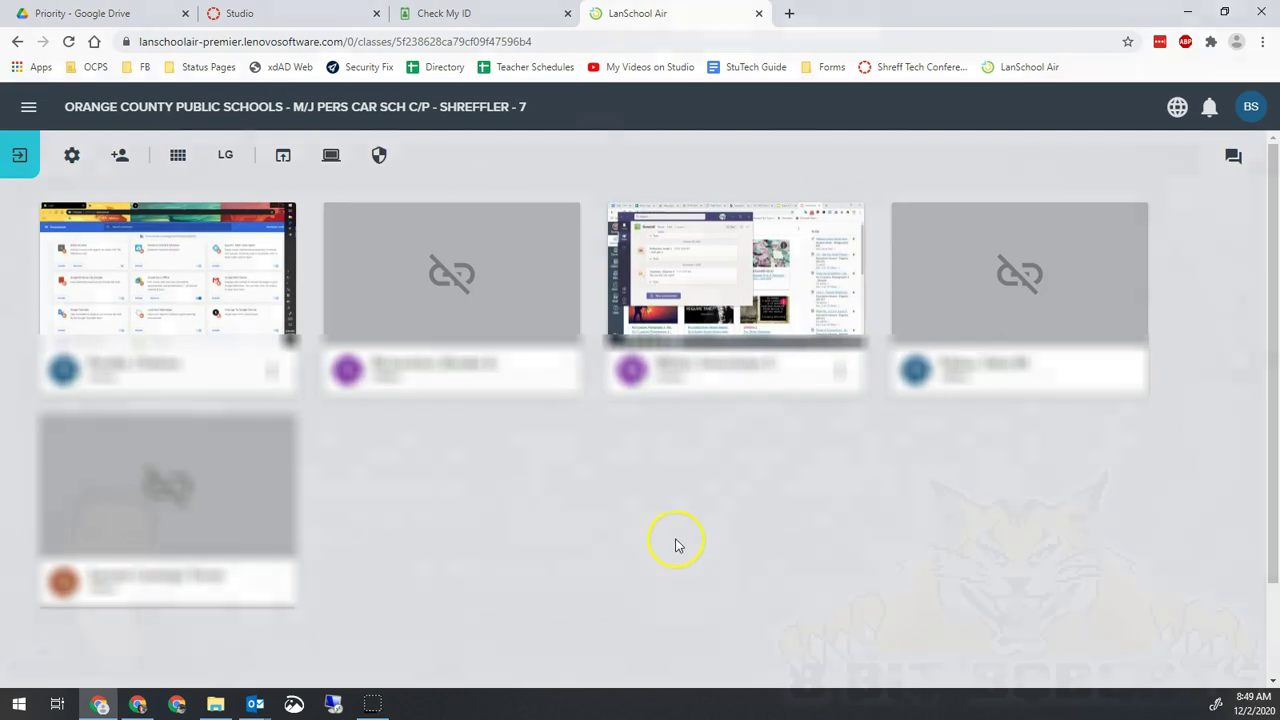